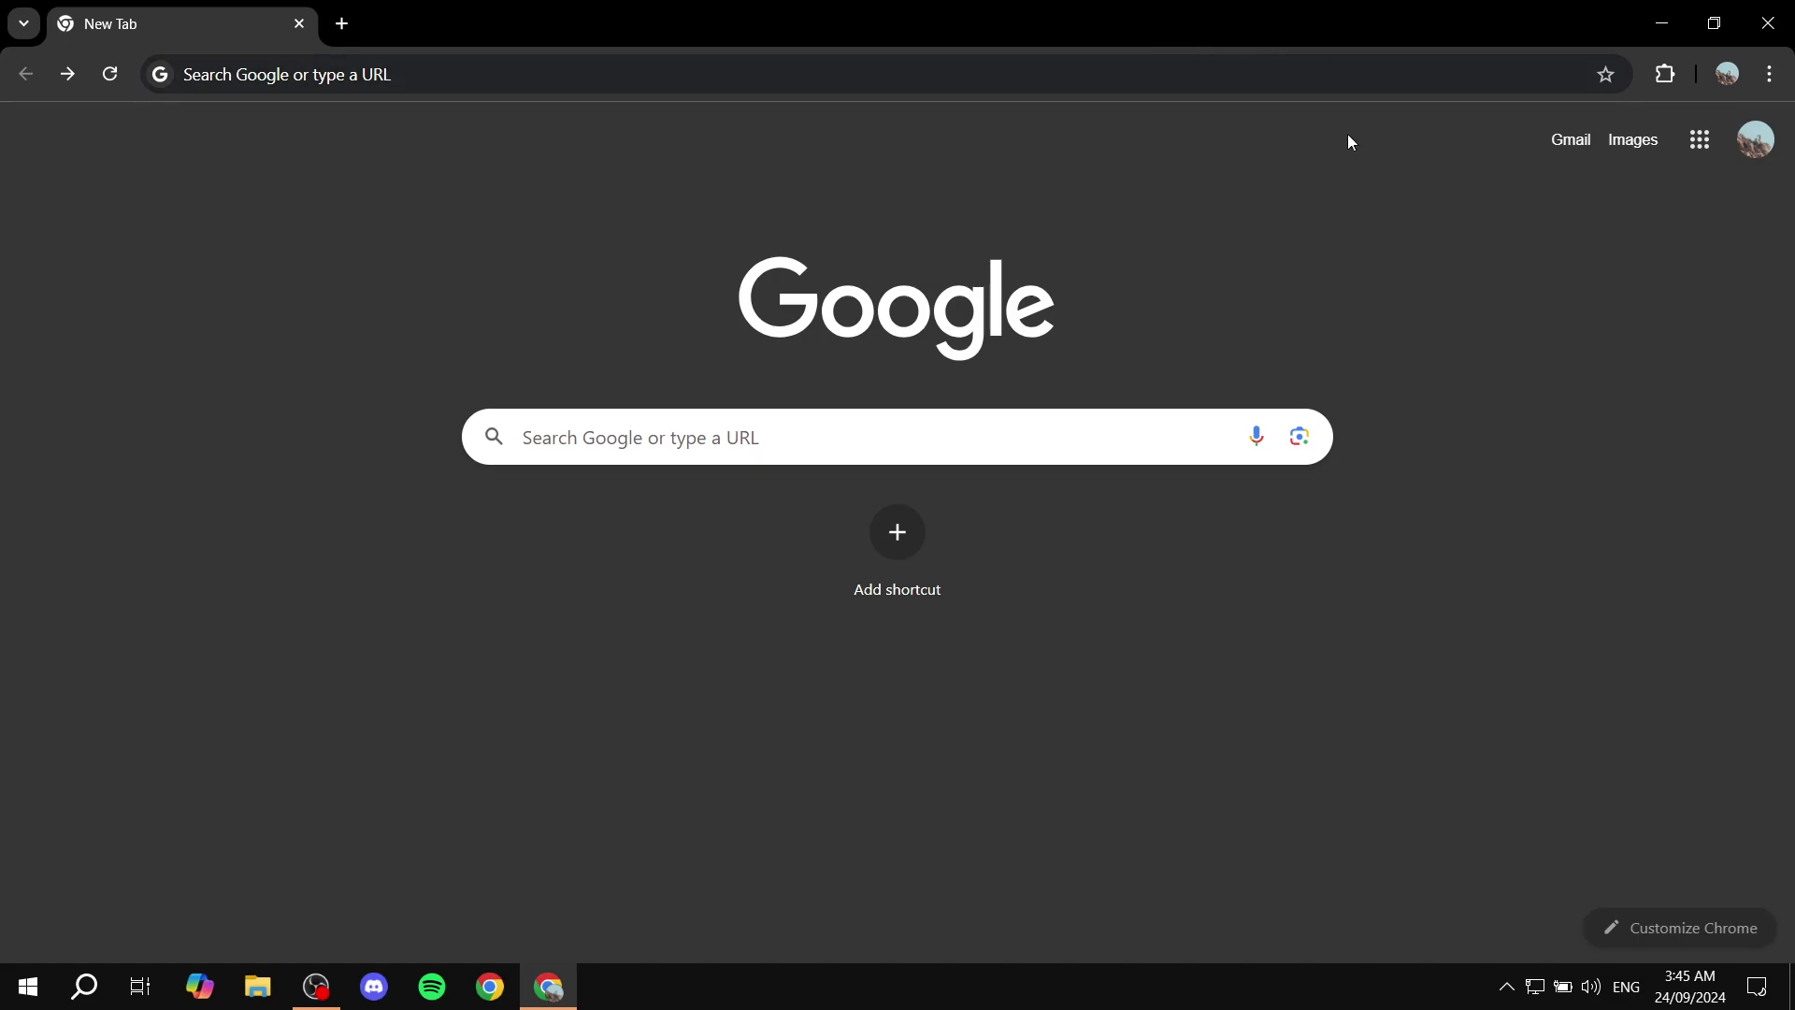
Open the Chrome Web Store from Google apps and search it for 'perplexity'
left_click(1701, 141)
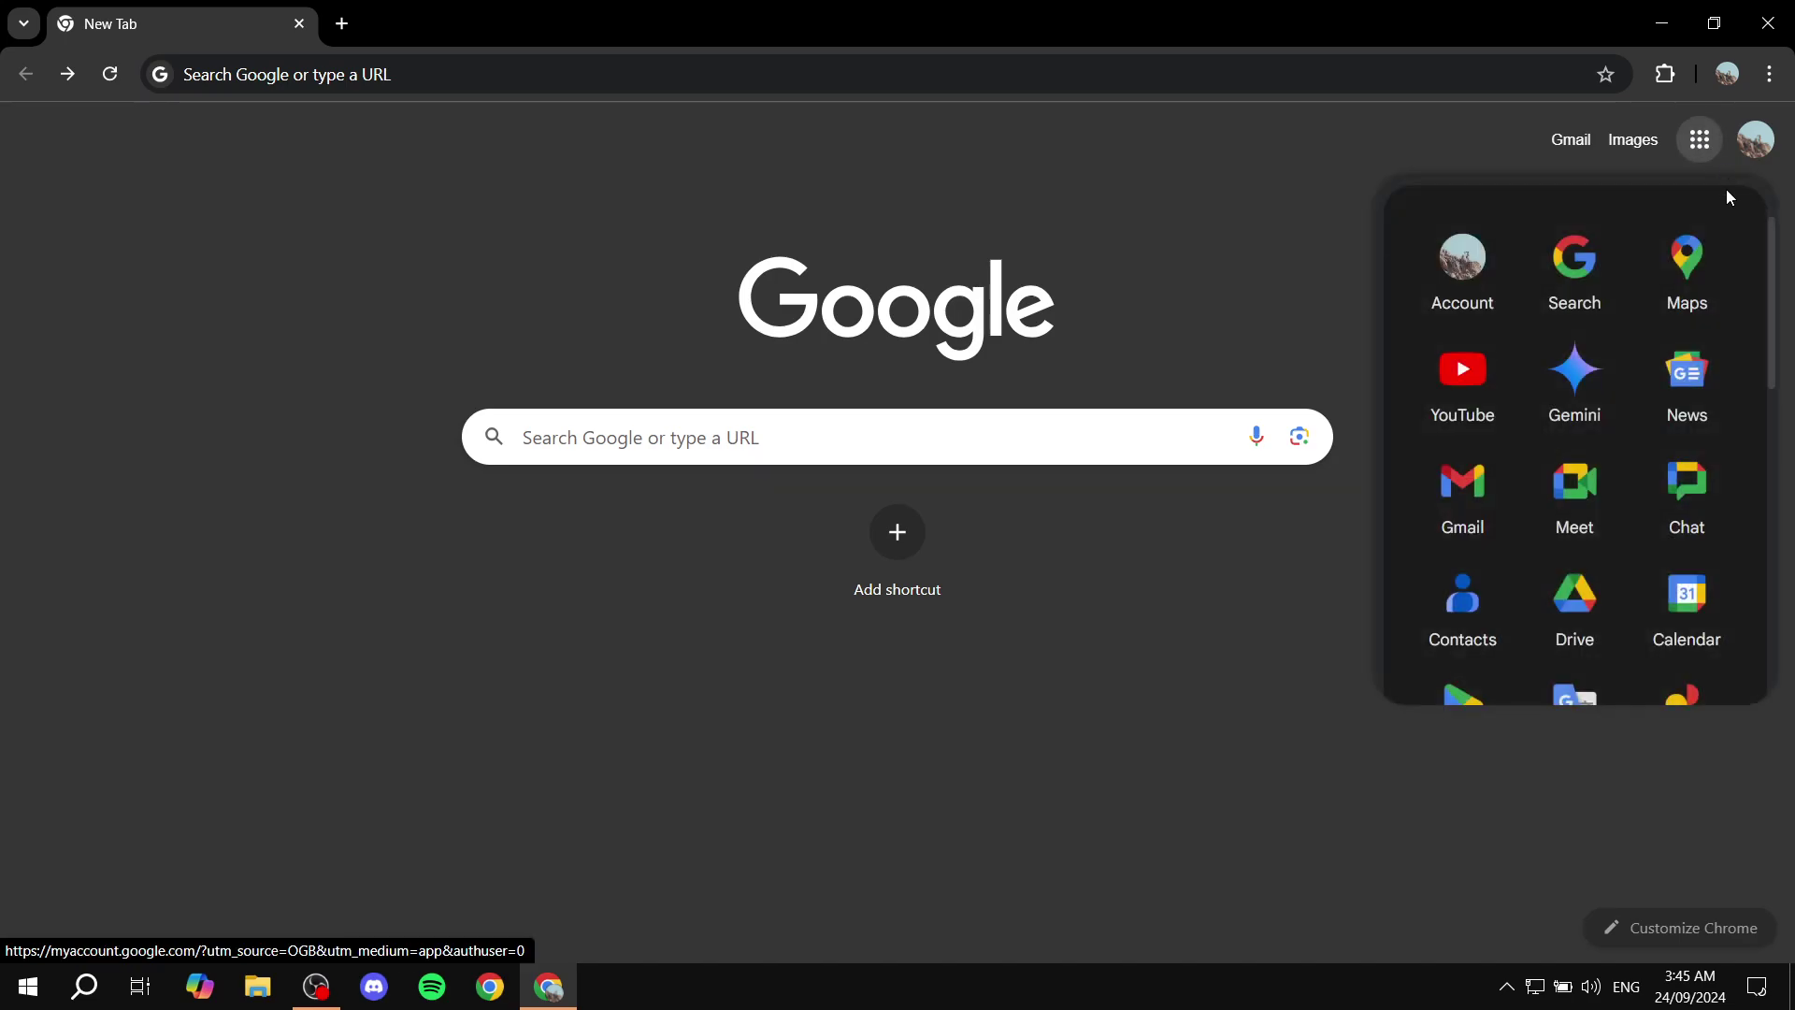
scroll(1680, 453, "down", 6)
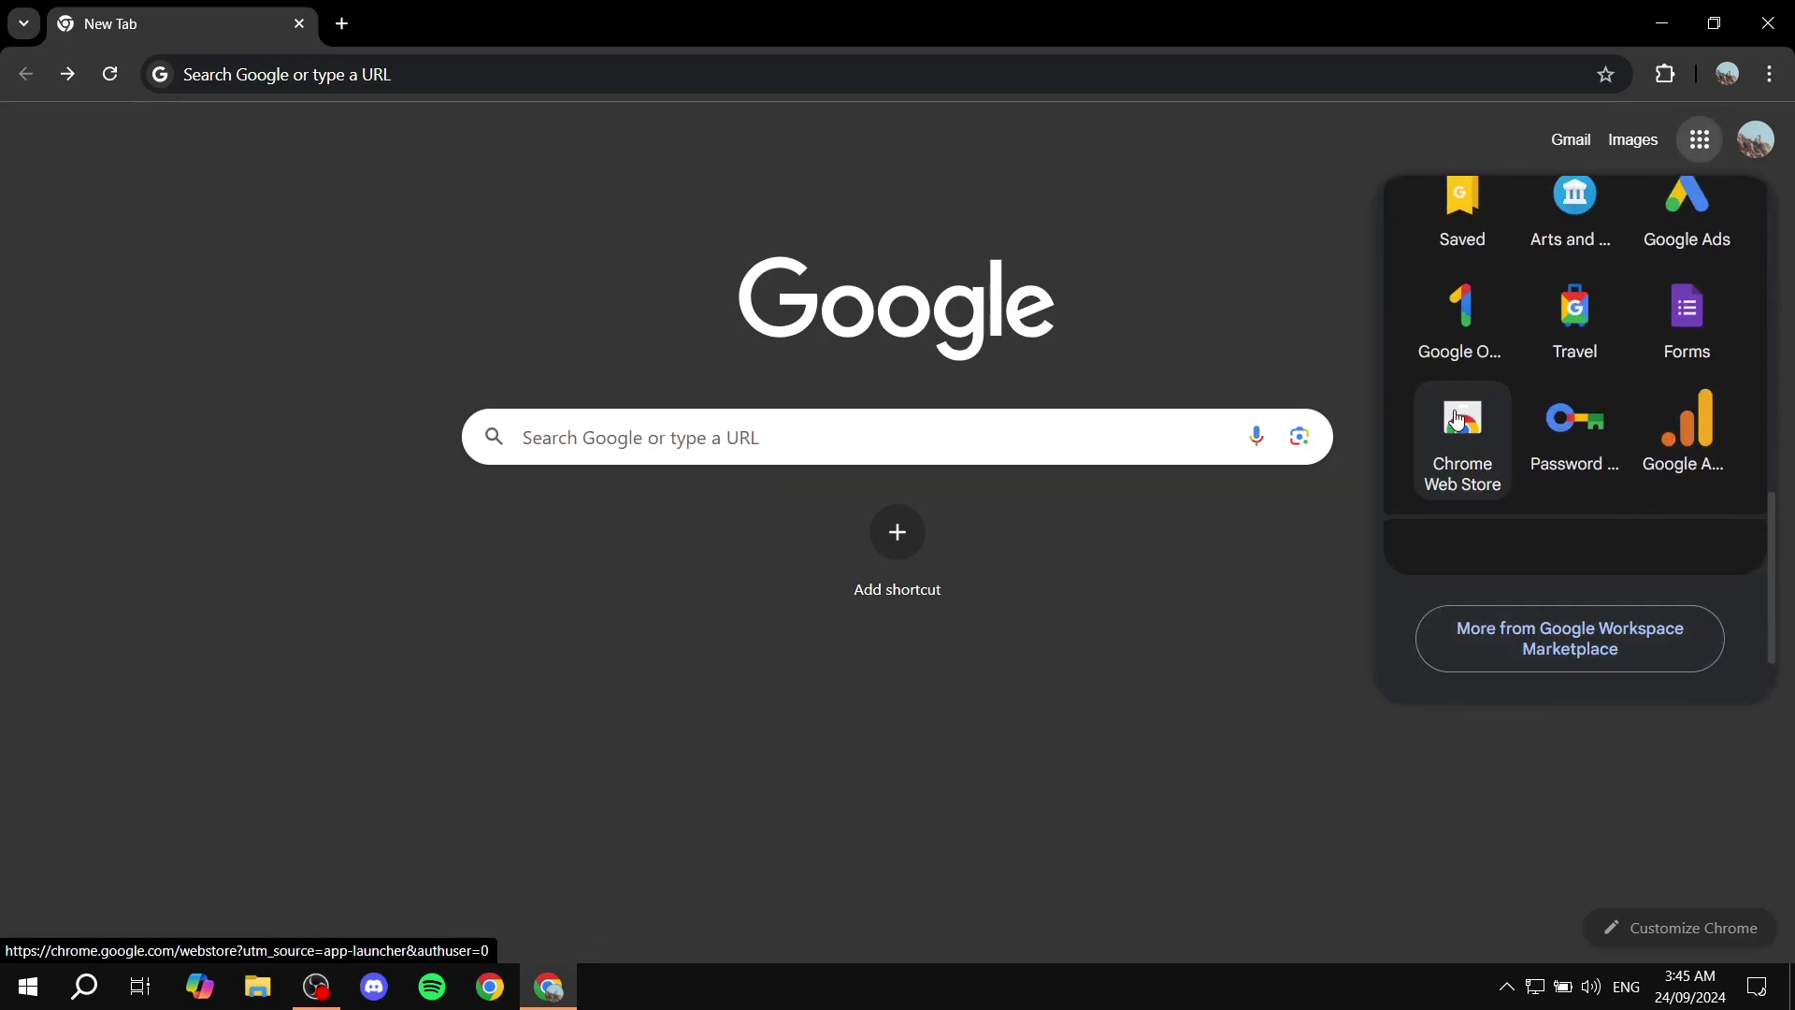
left_click(1461, 427)
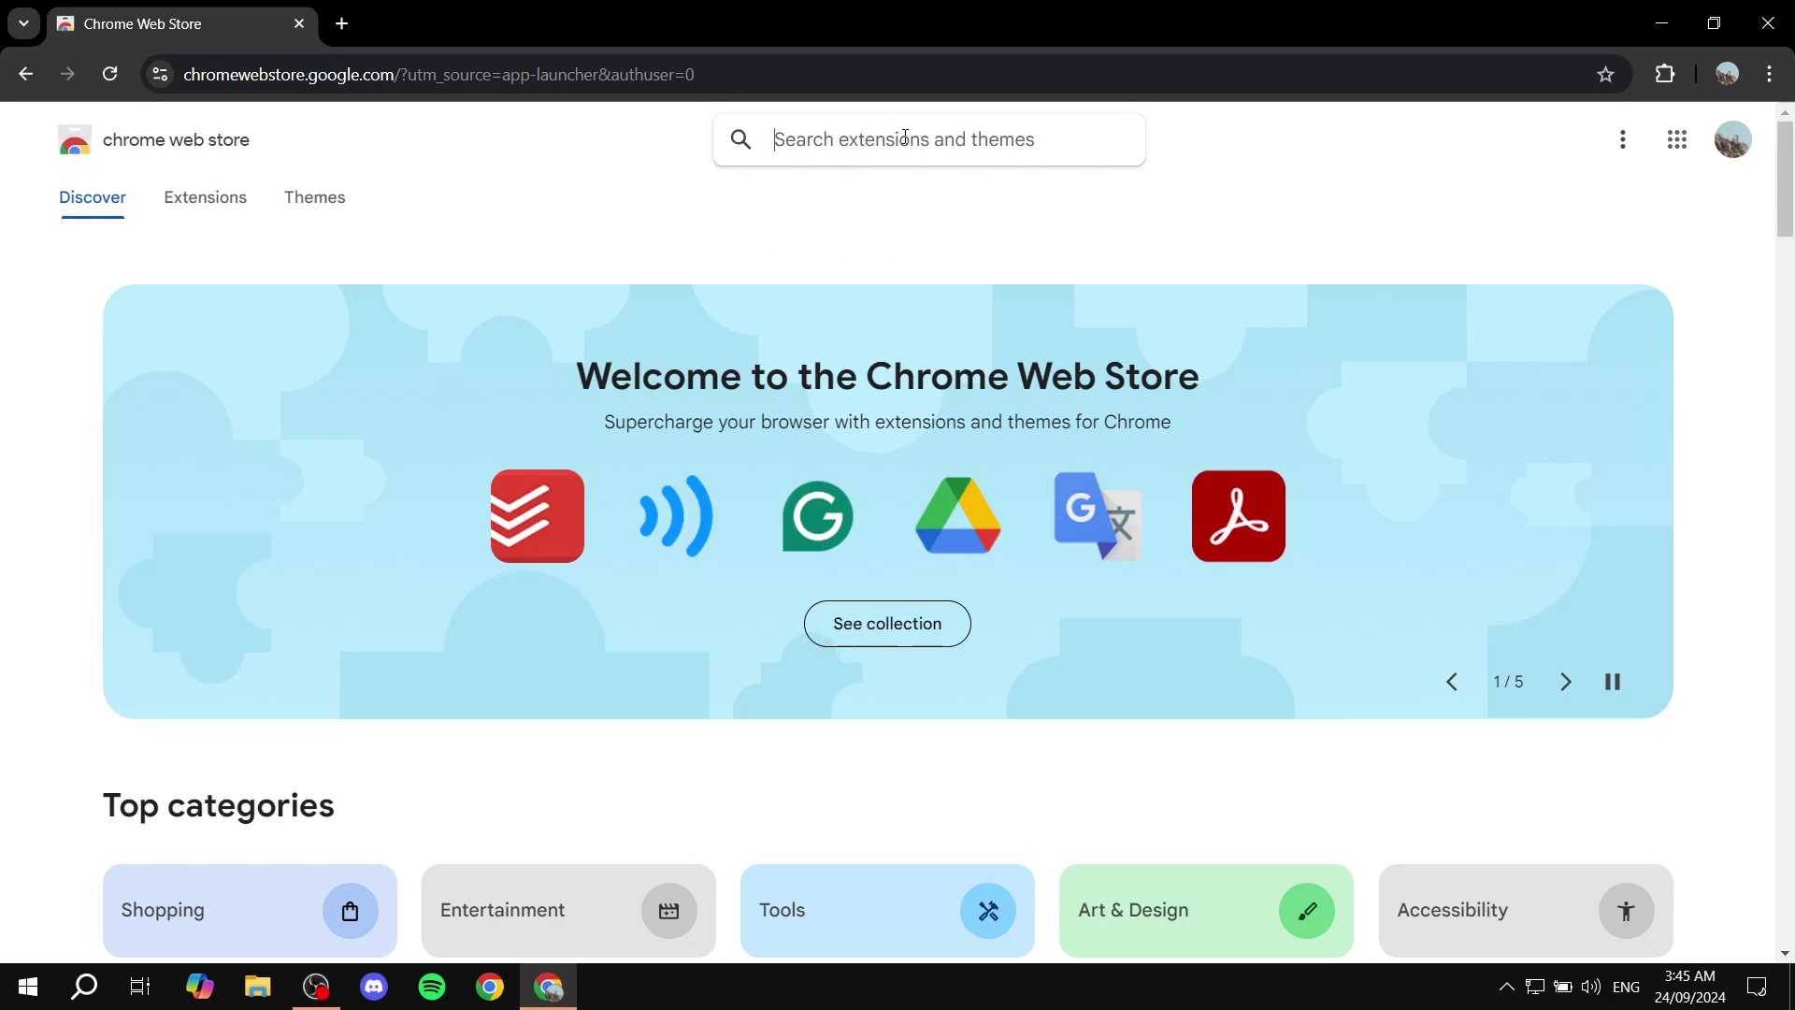
left_click(990, 139)
type("perple")
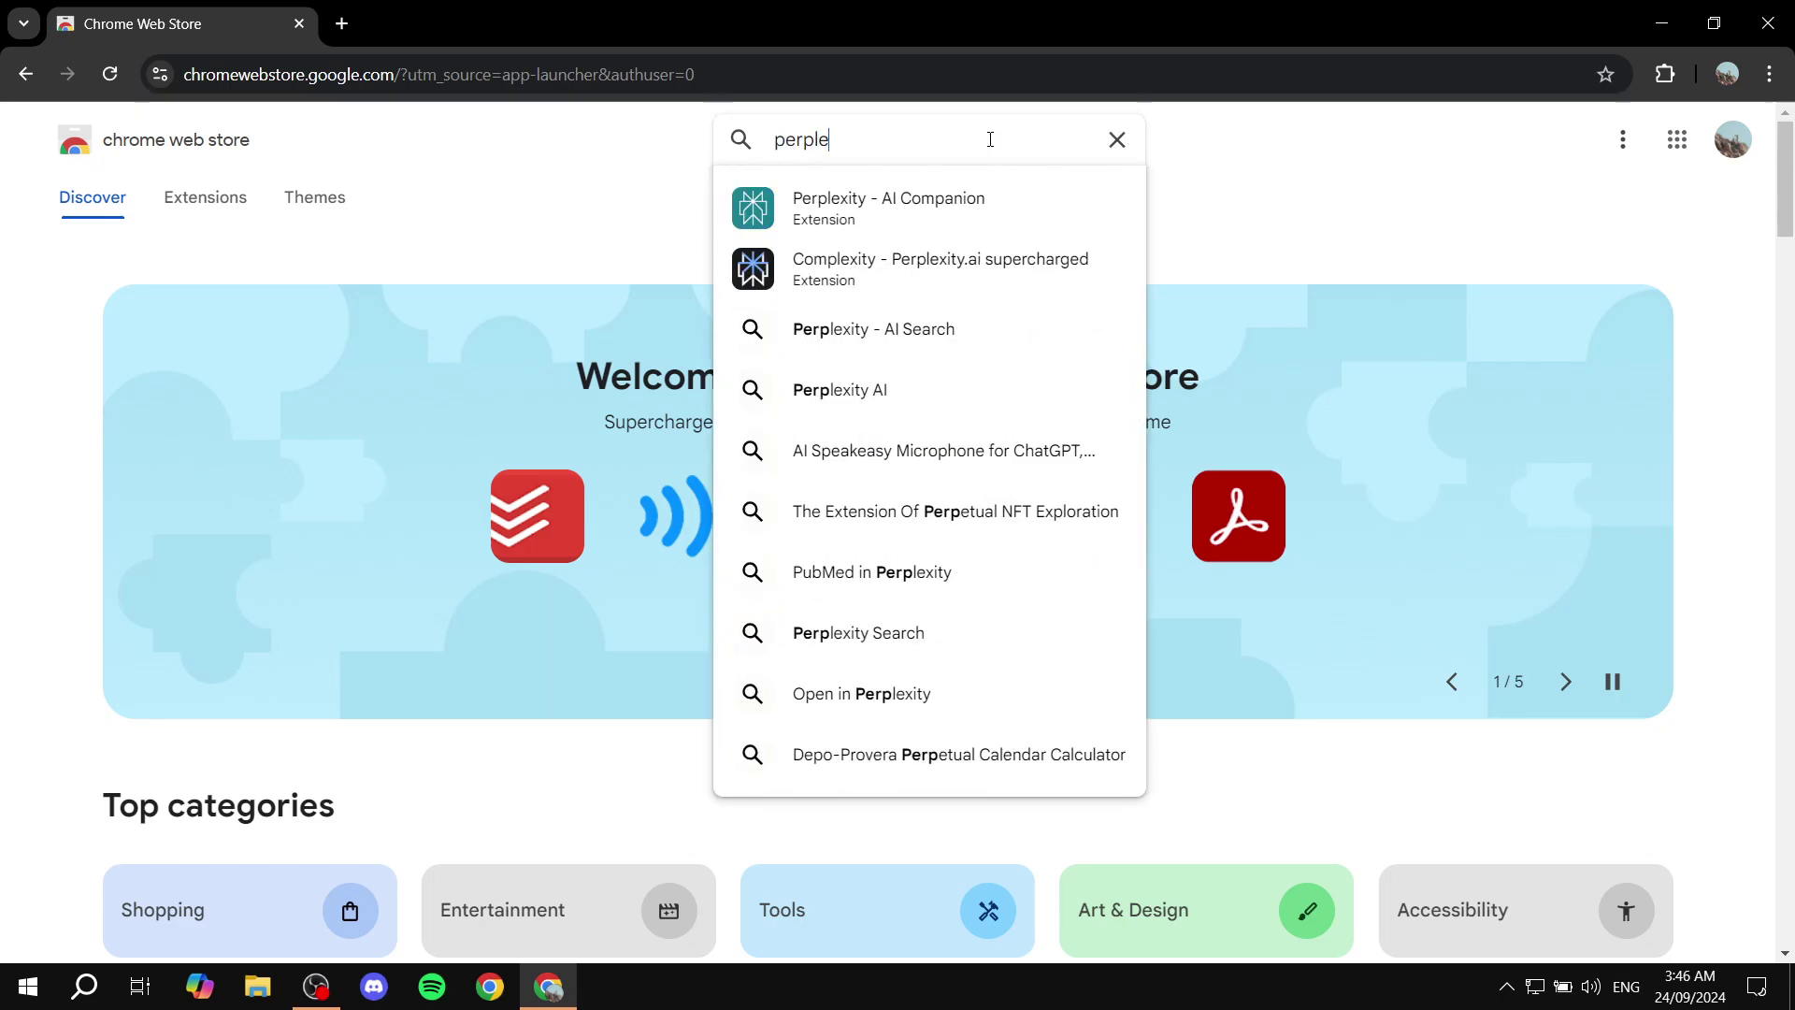
type("xity")
key("Return")
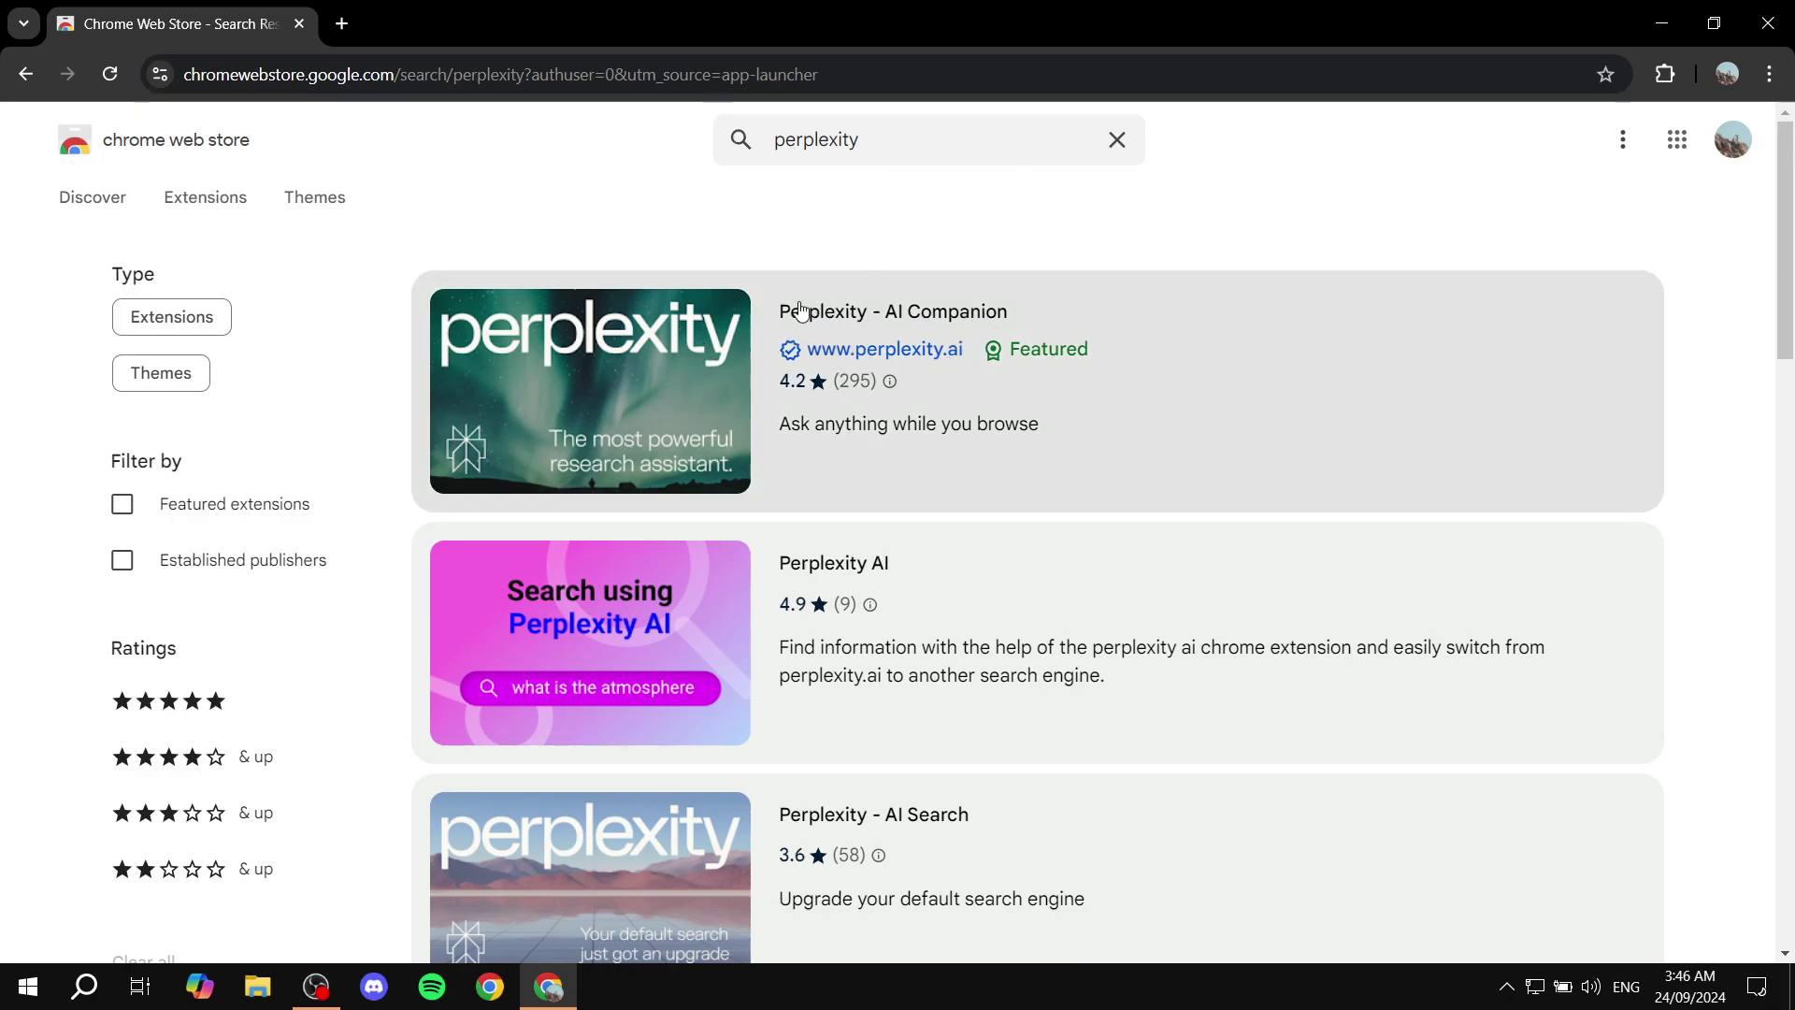
Install the Perplexity - AI Companion extension from its store listing
left_click(959, 337)
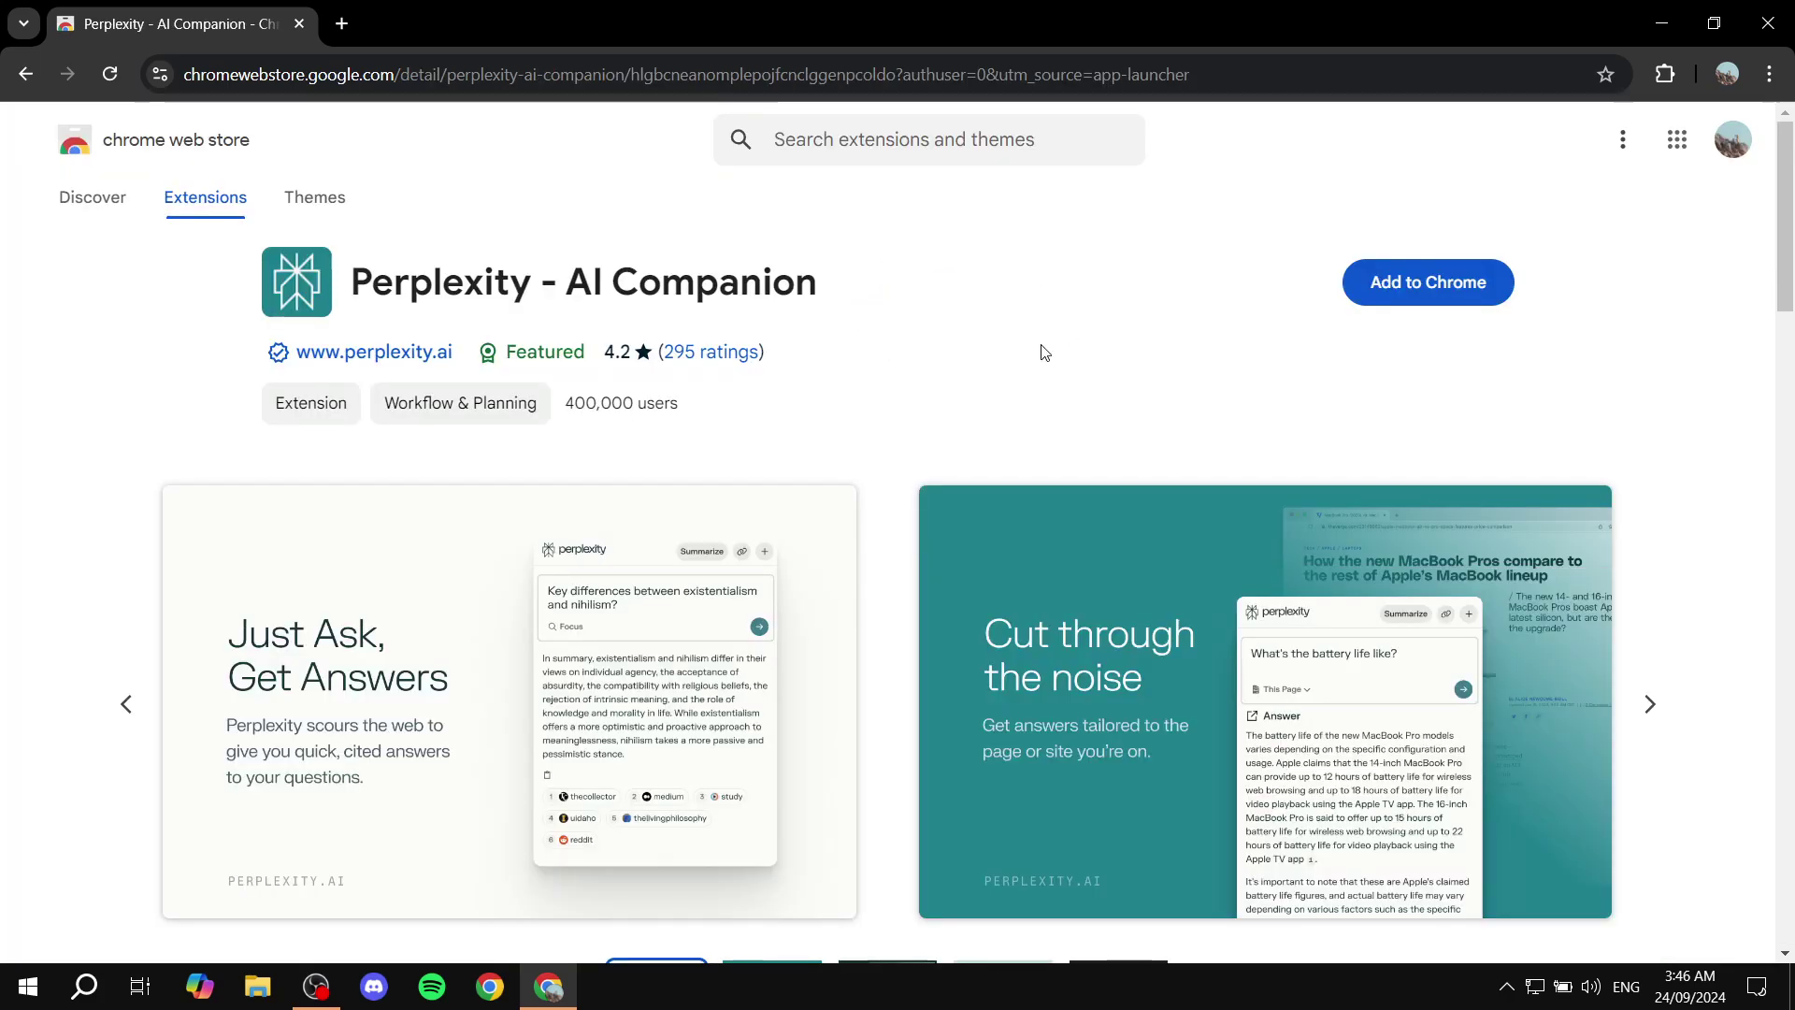
left_click(1417, 286)
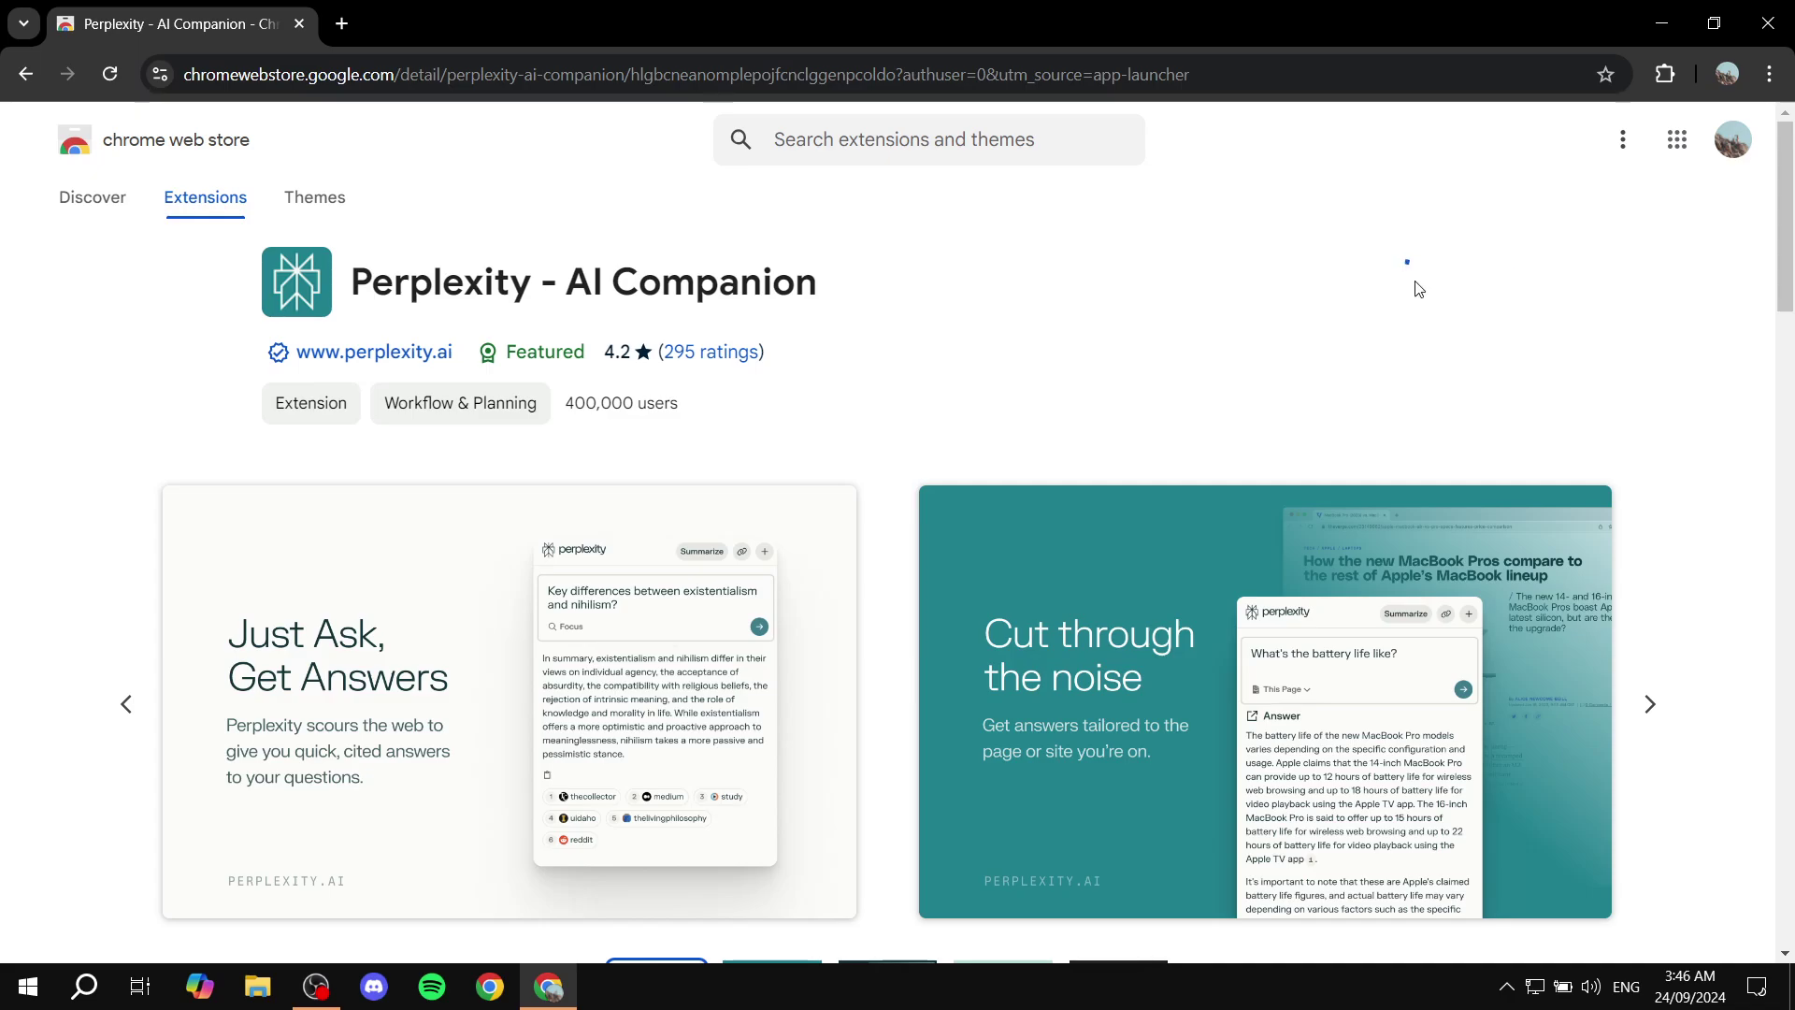
left_click(975, 284)
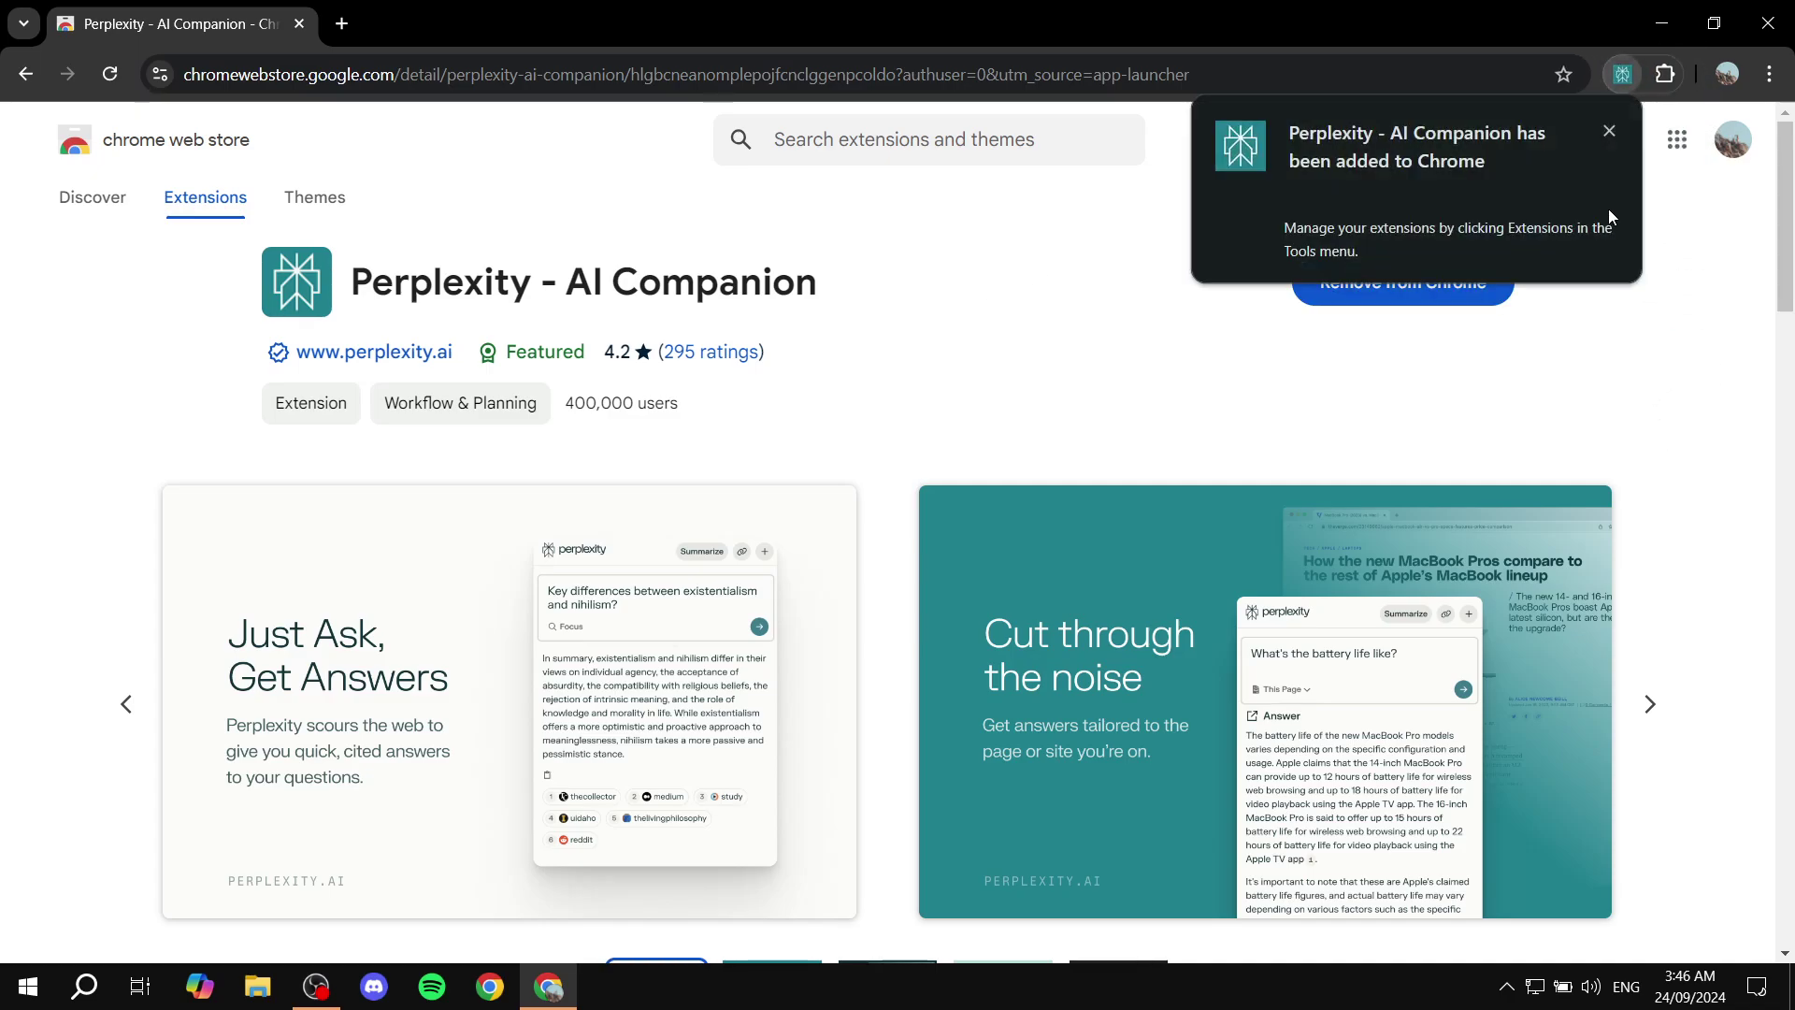
Pin Perplexity - AI Companion to the Chrome toolbar
left_click(1610, 132)
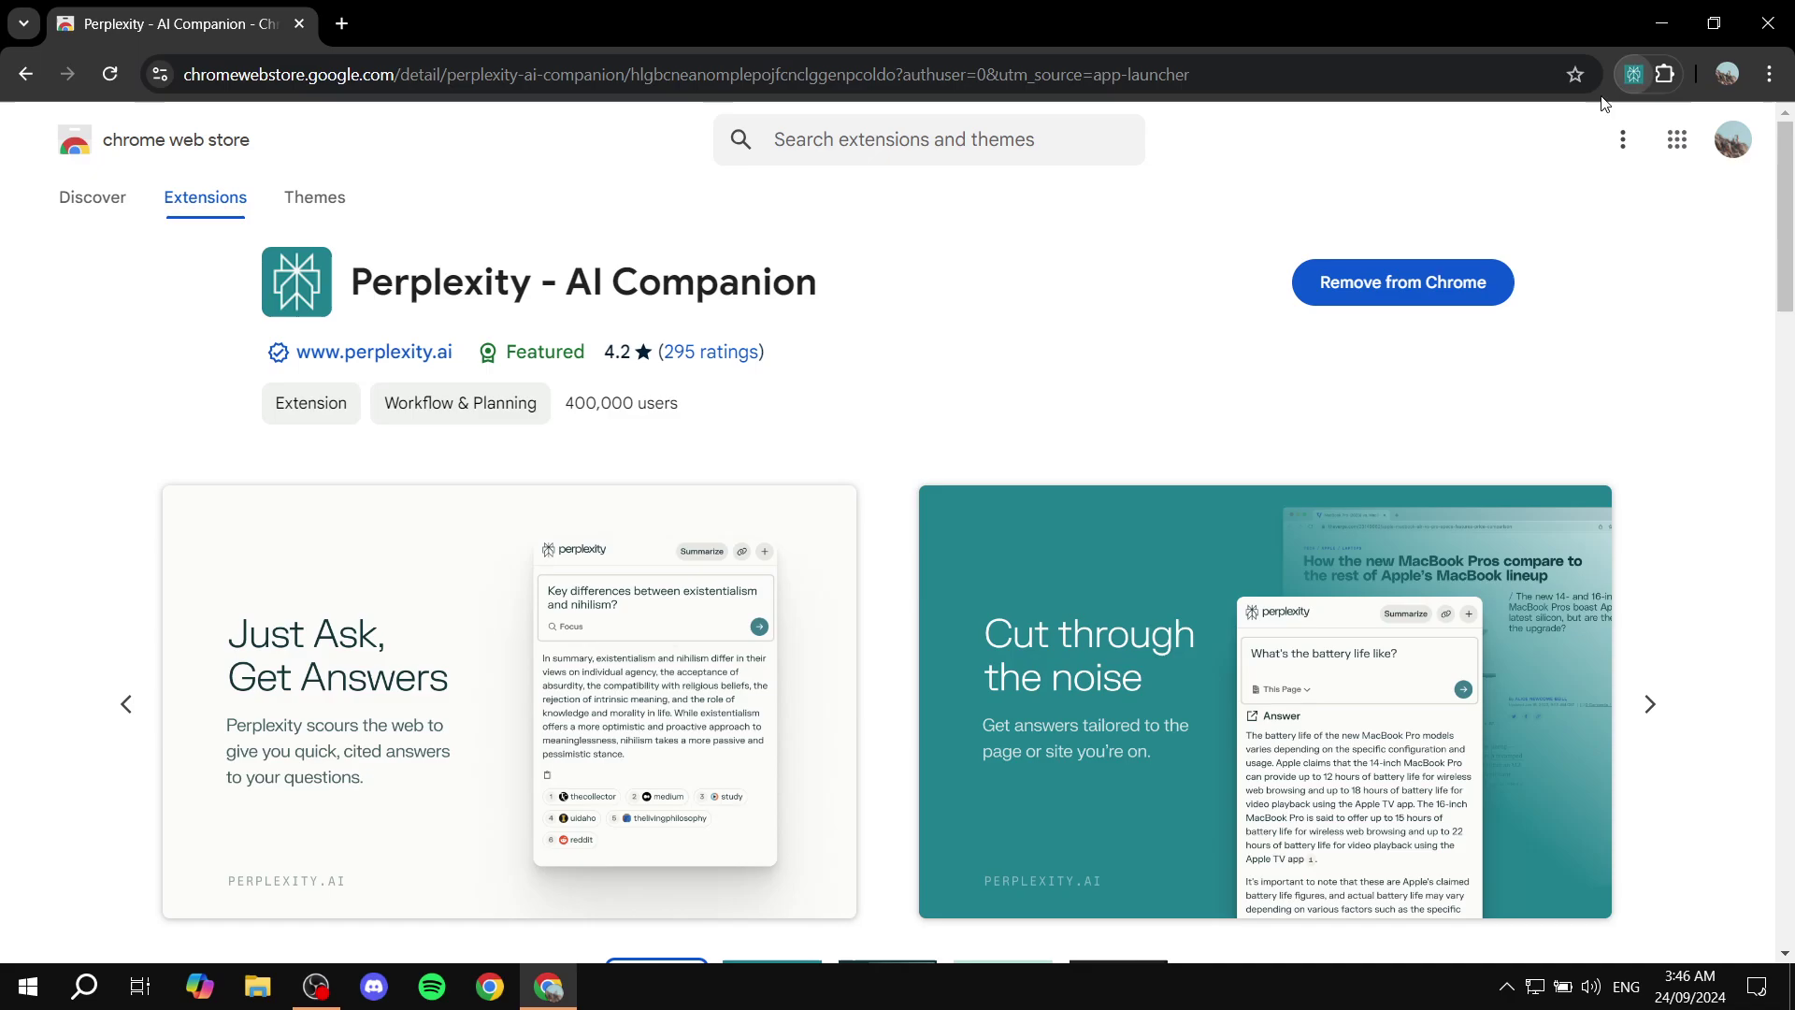
left_click(1661, 78)
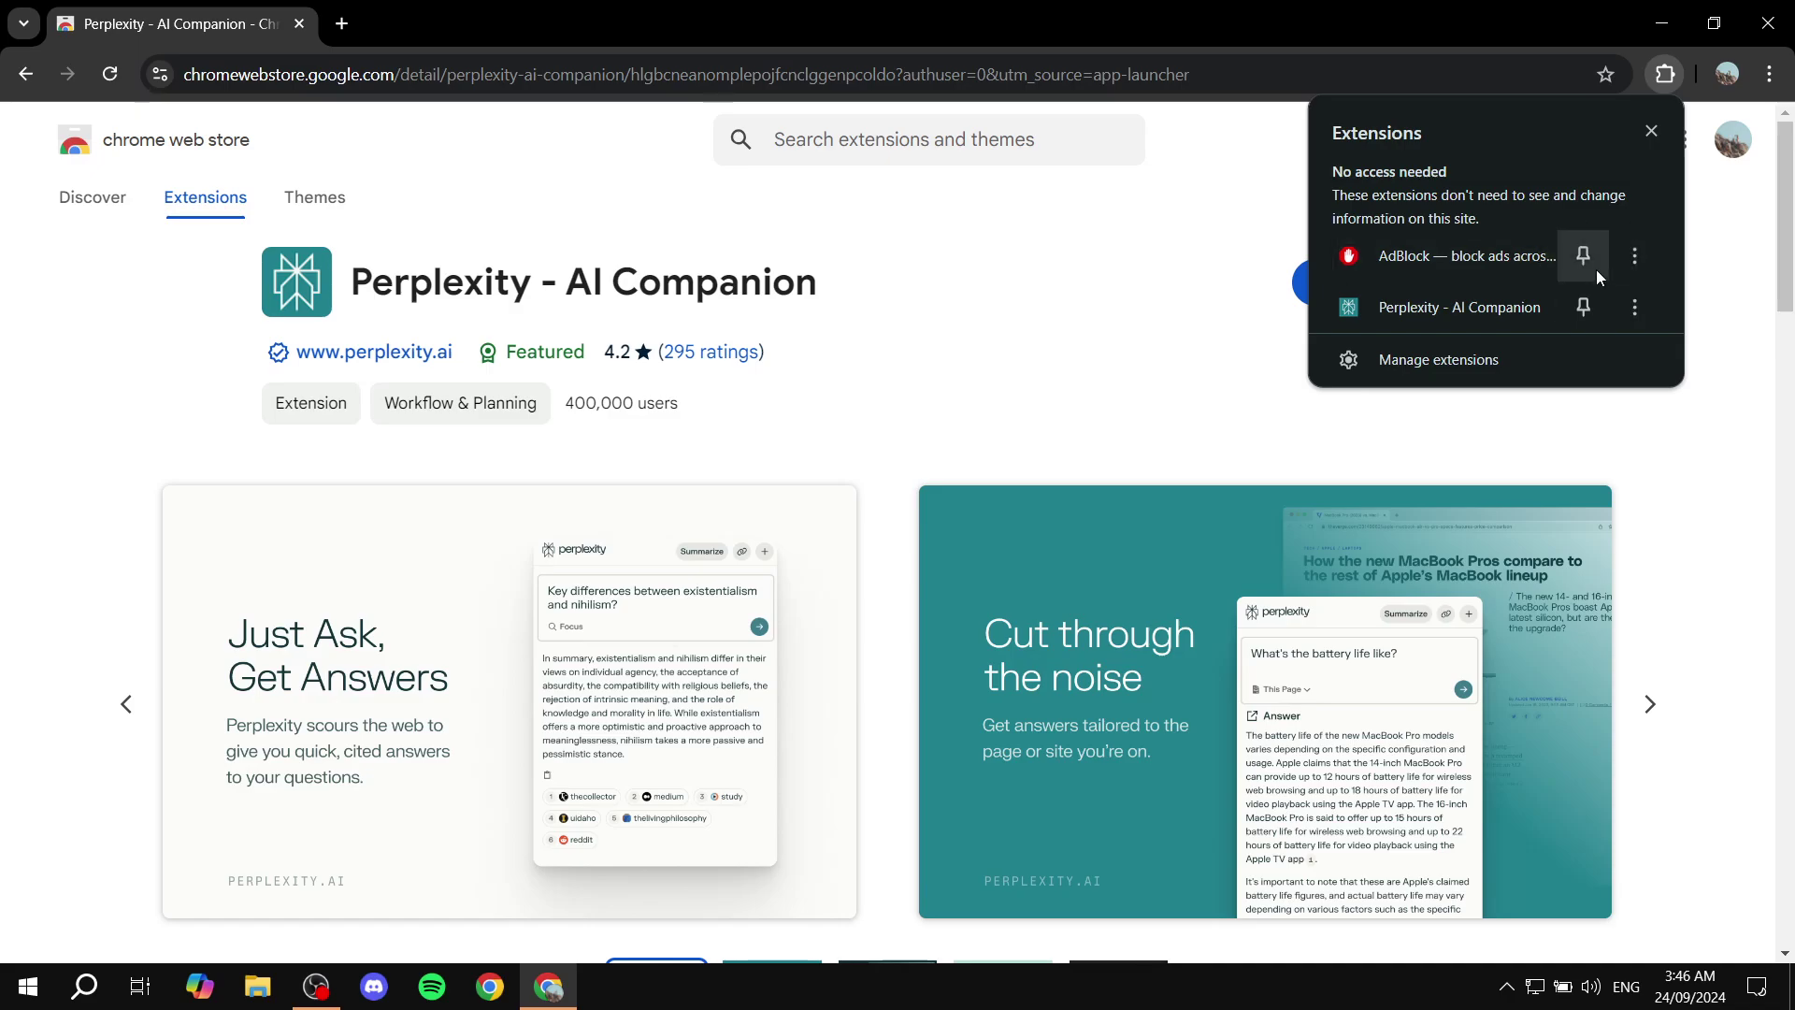
left_click(1584, 306)
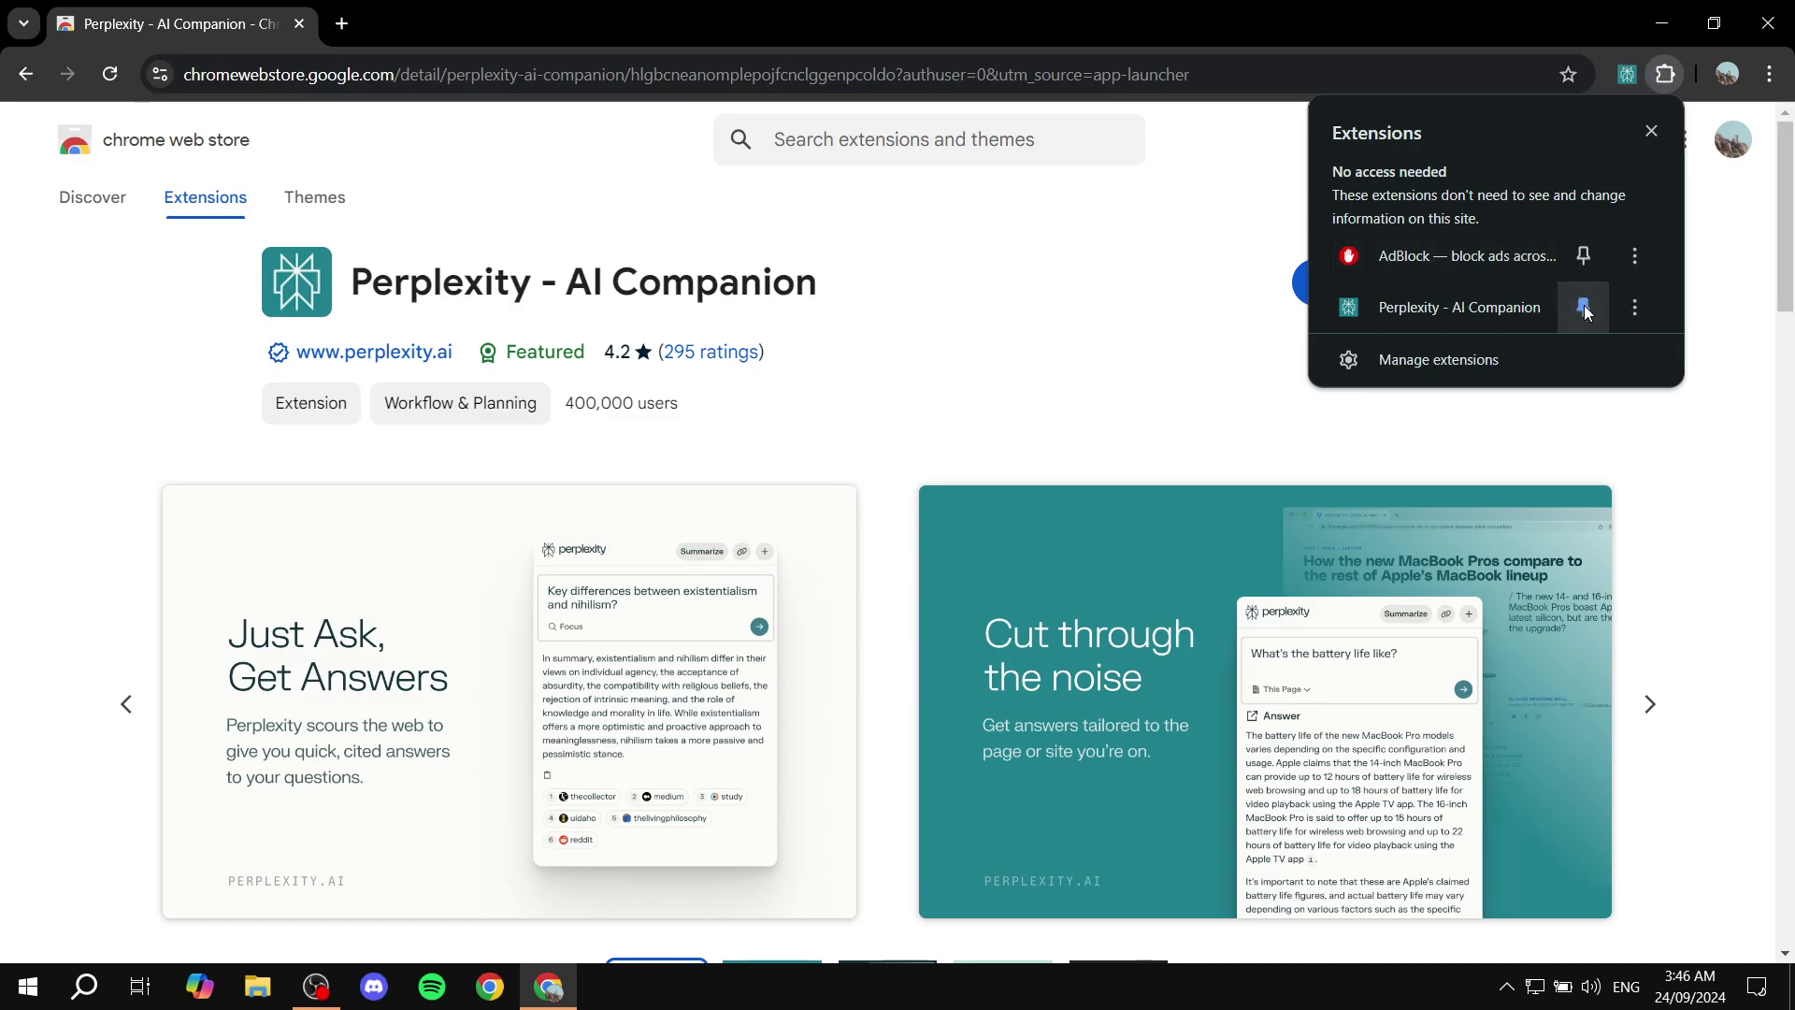
left_click(1243, 169)
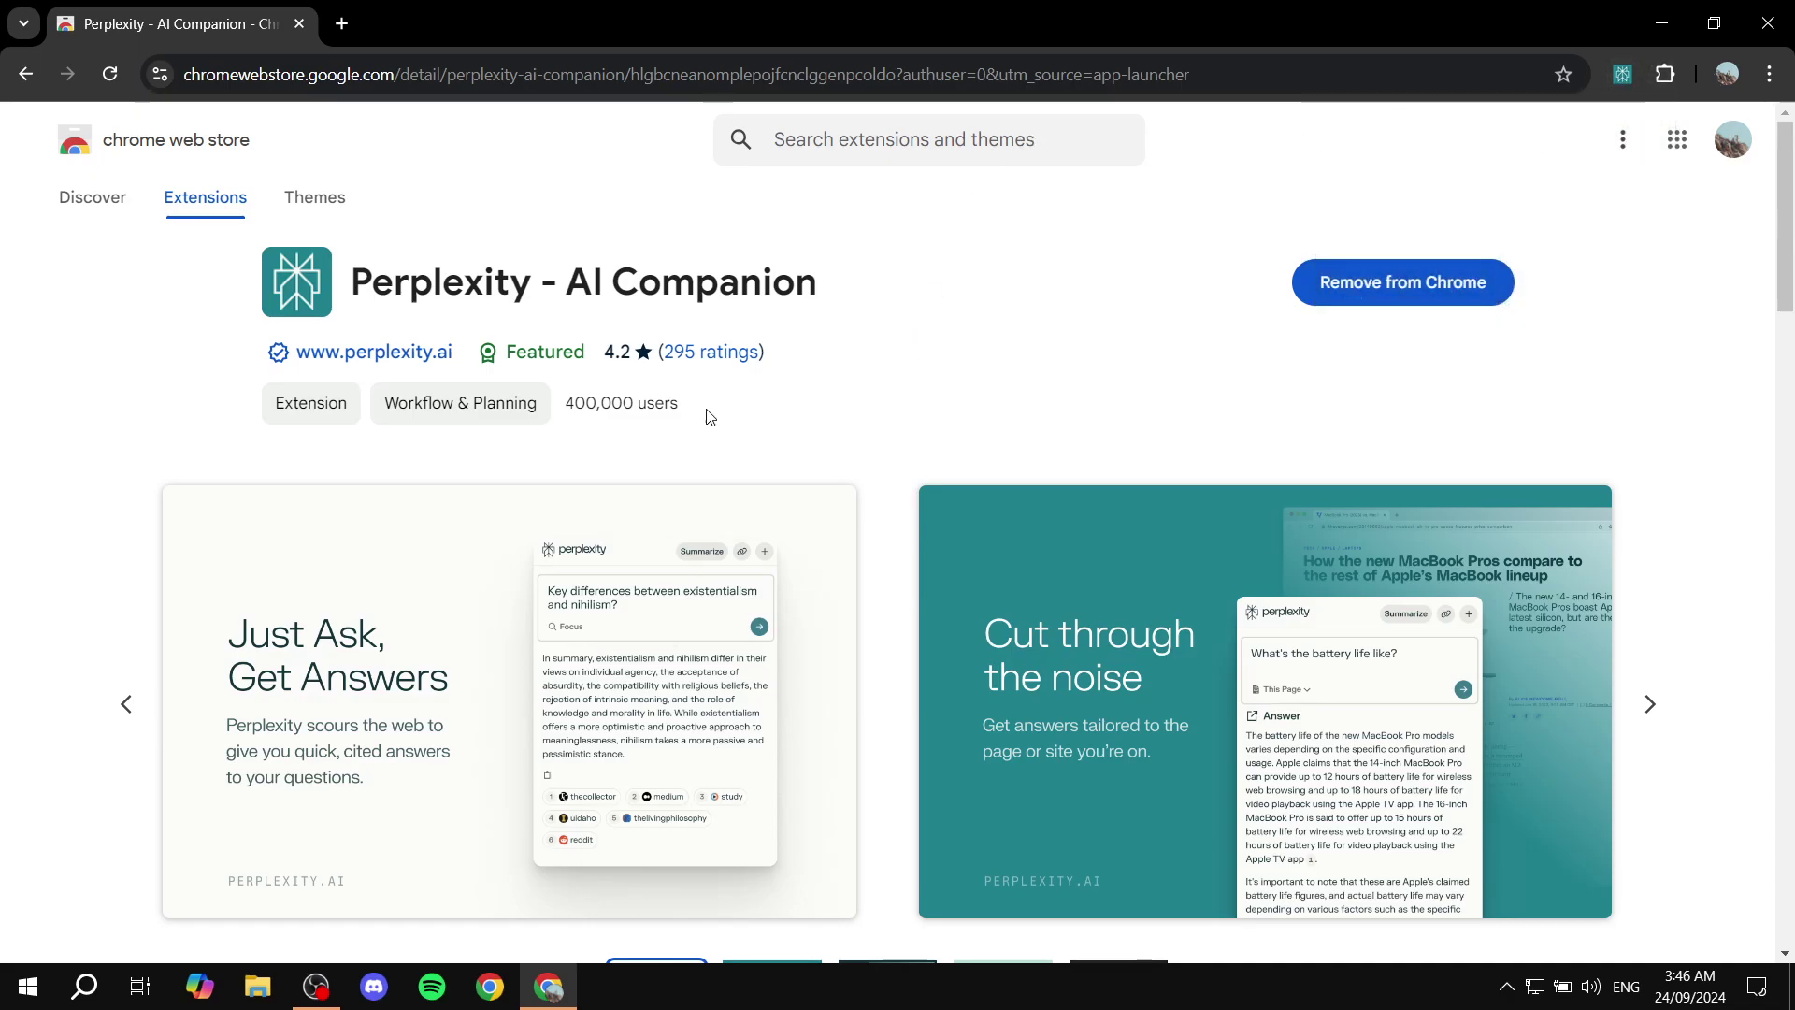
Ask Perplexity 'What is the fastest car in the world?' from its toolbar popup
left_click(1622, 75)
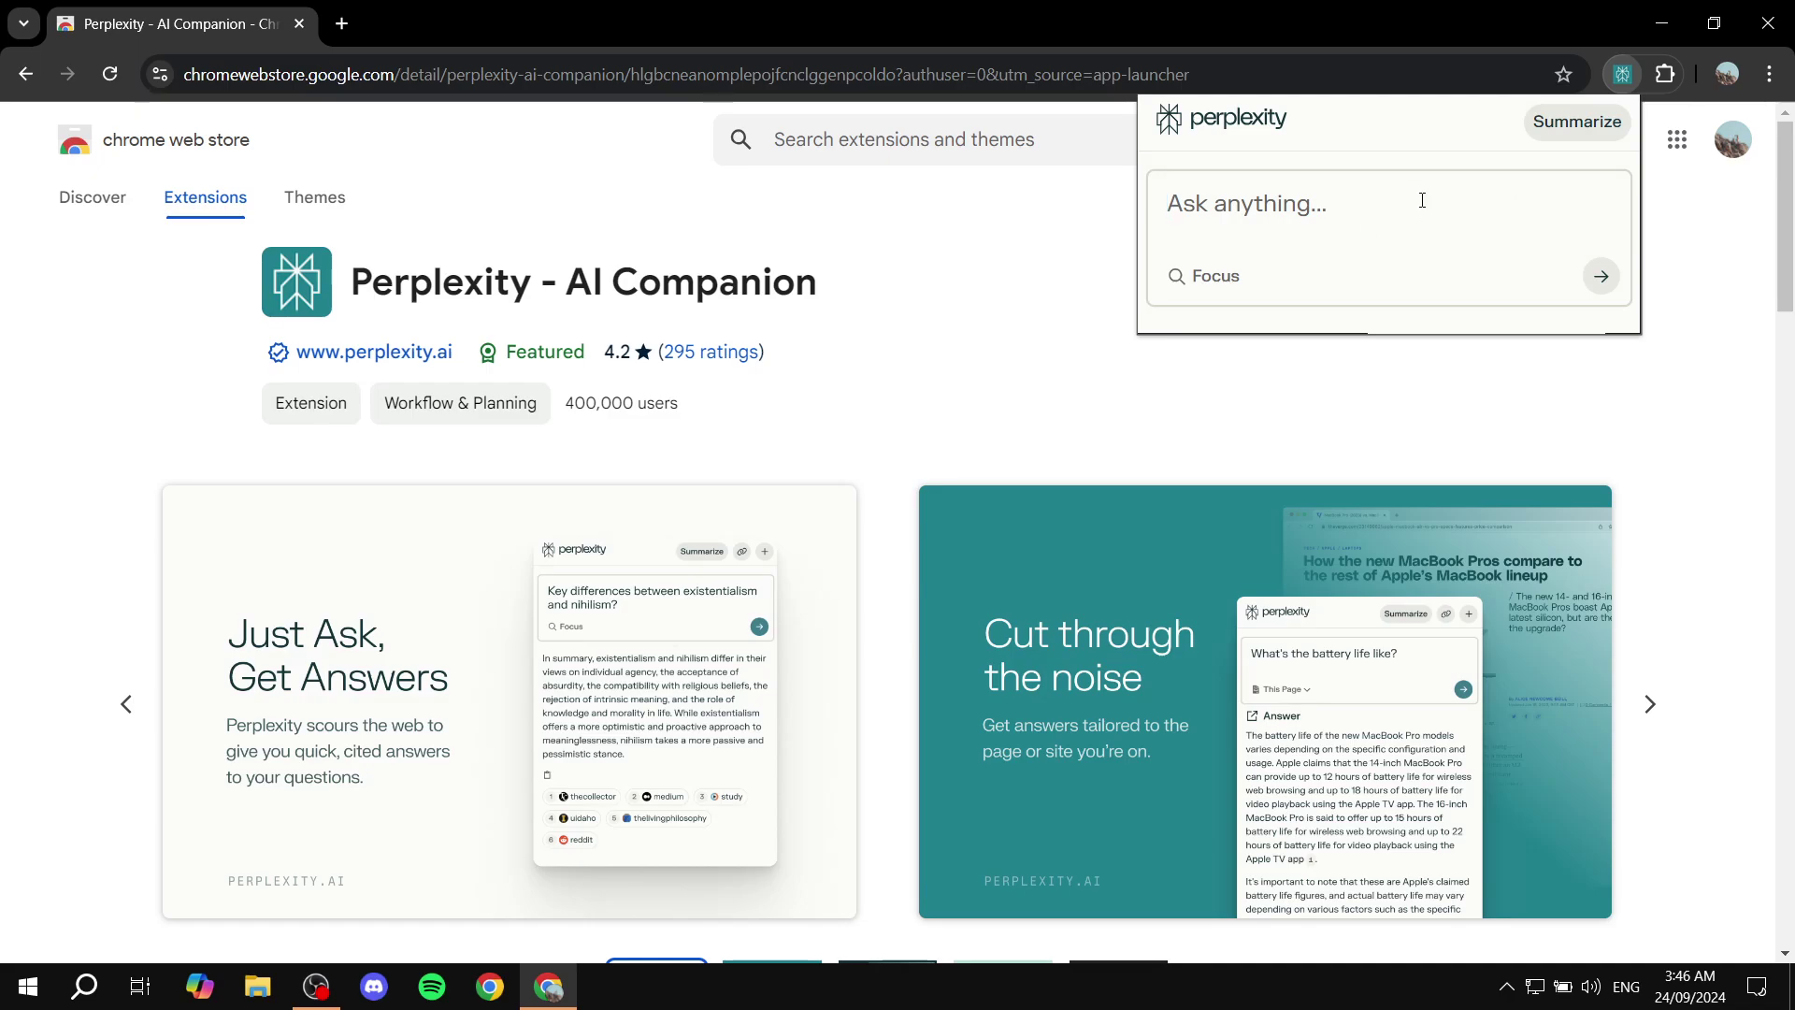
type("Wghat")
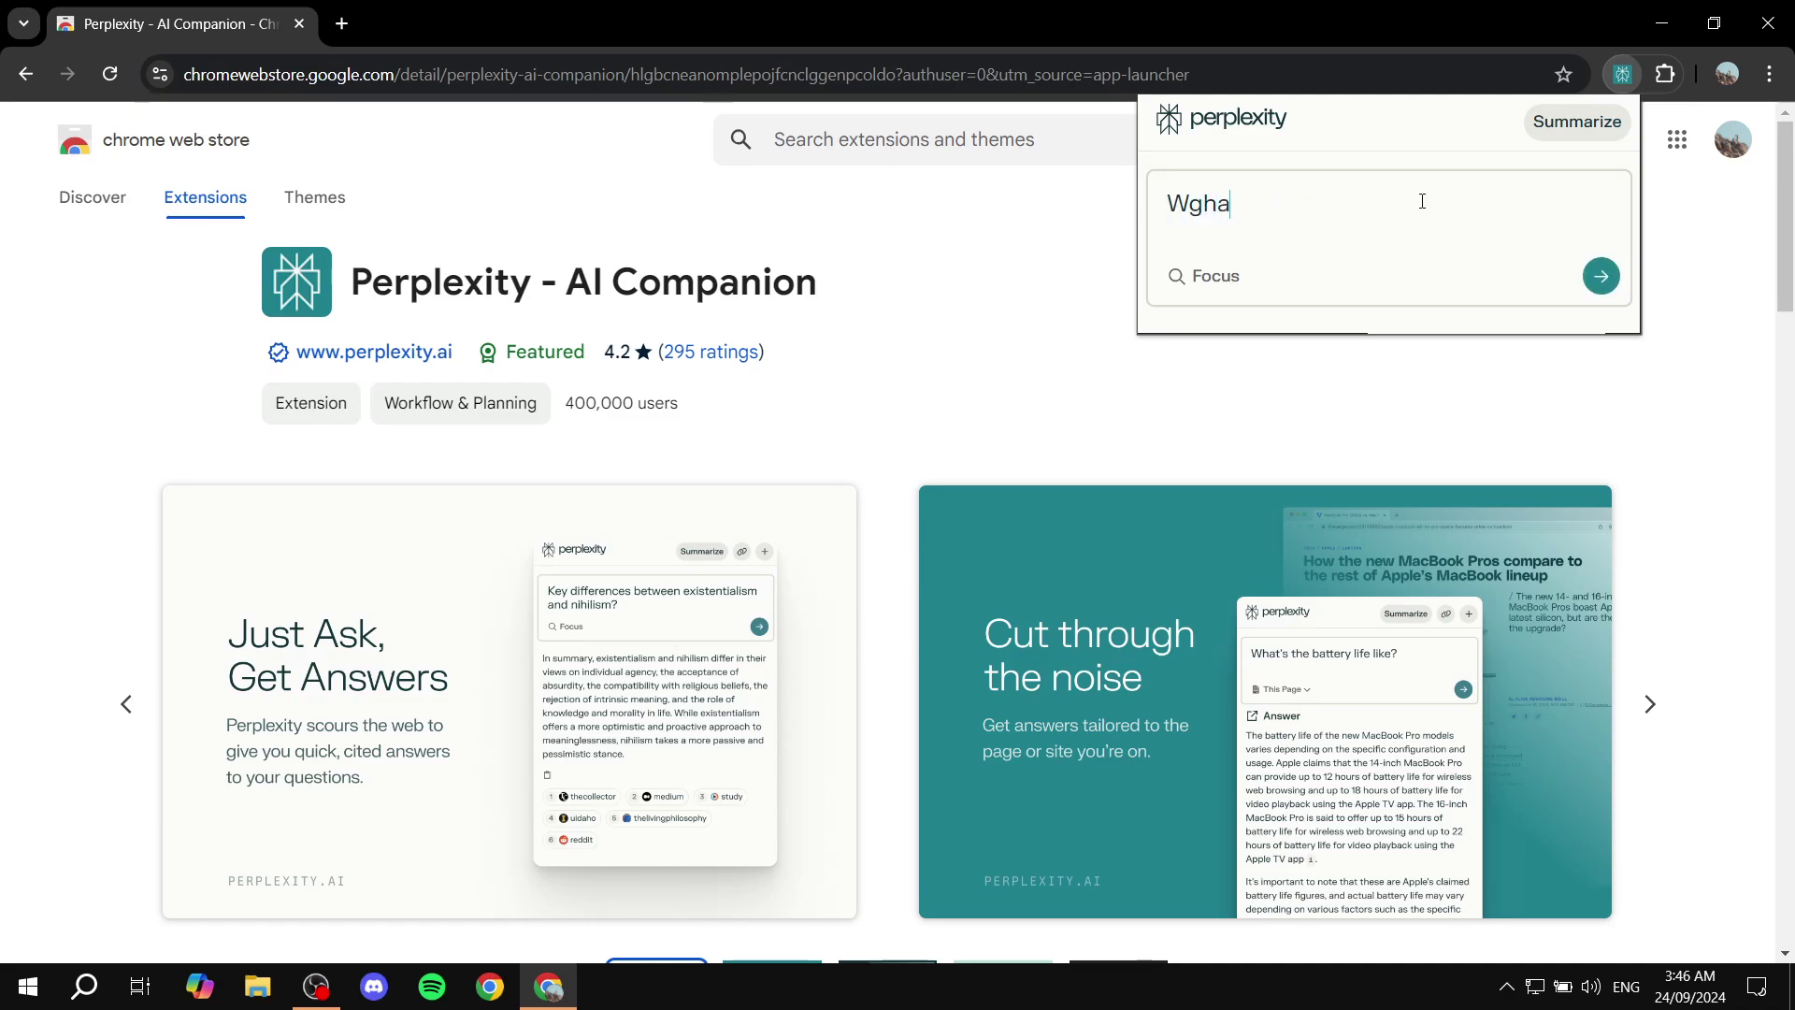
key("BackSpace")
key("BackSpace")
key("BackSpace")
key("BackSpace")
type("hatr")
key("BackSpace")
type("is the fastess")
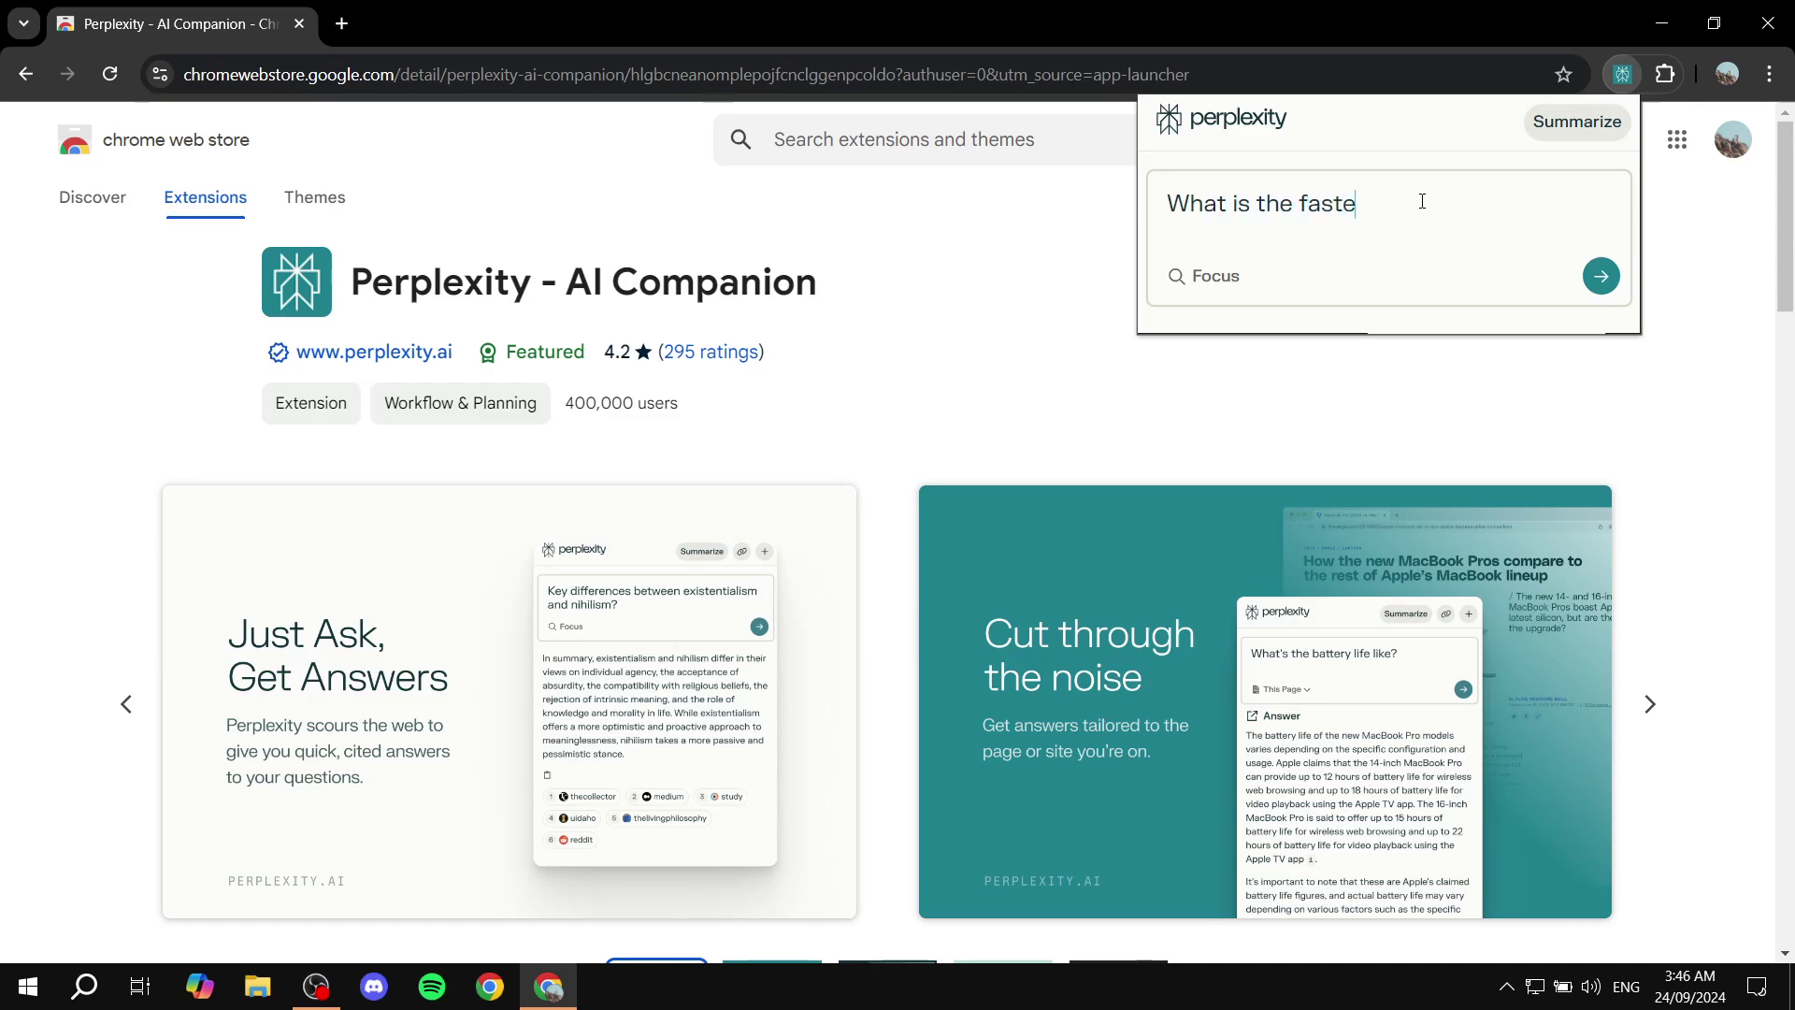
key("BackSpace")
type("t car in the wordl")
key("BackSpace")
key("BackSpace")
type("ld?")
key("Return")
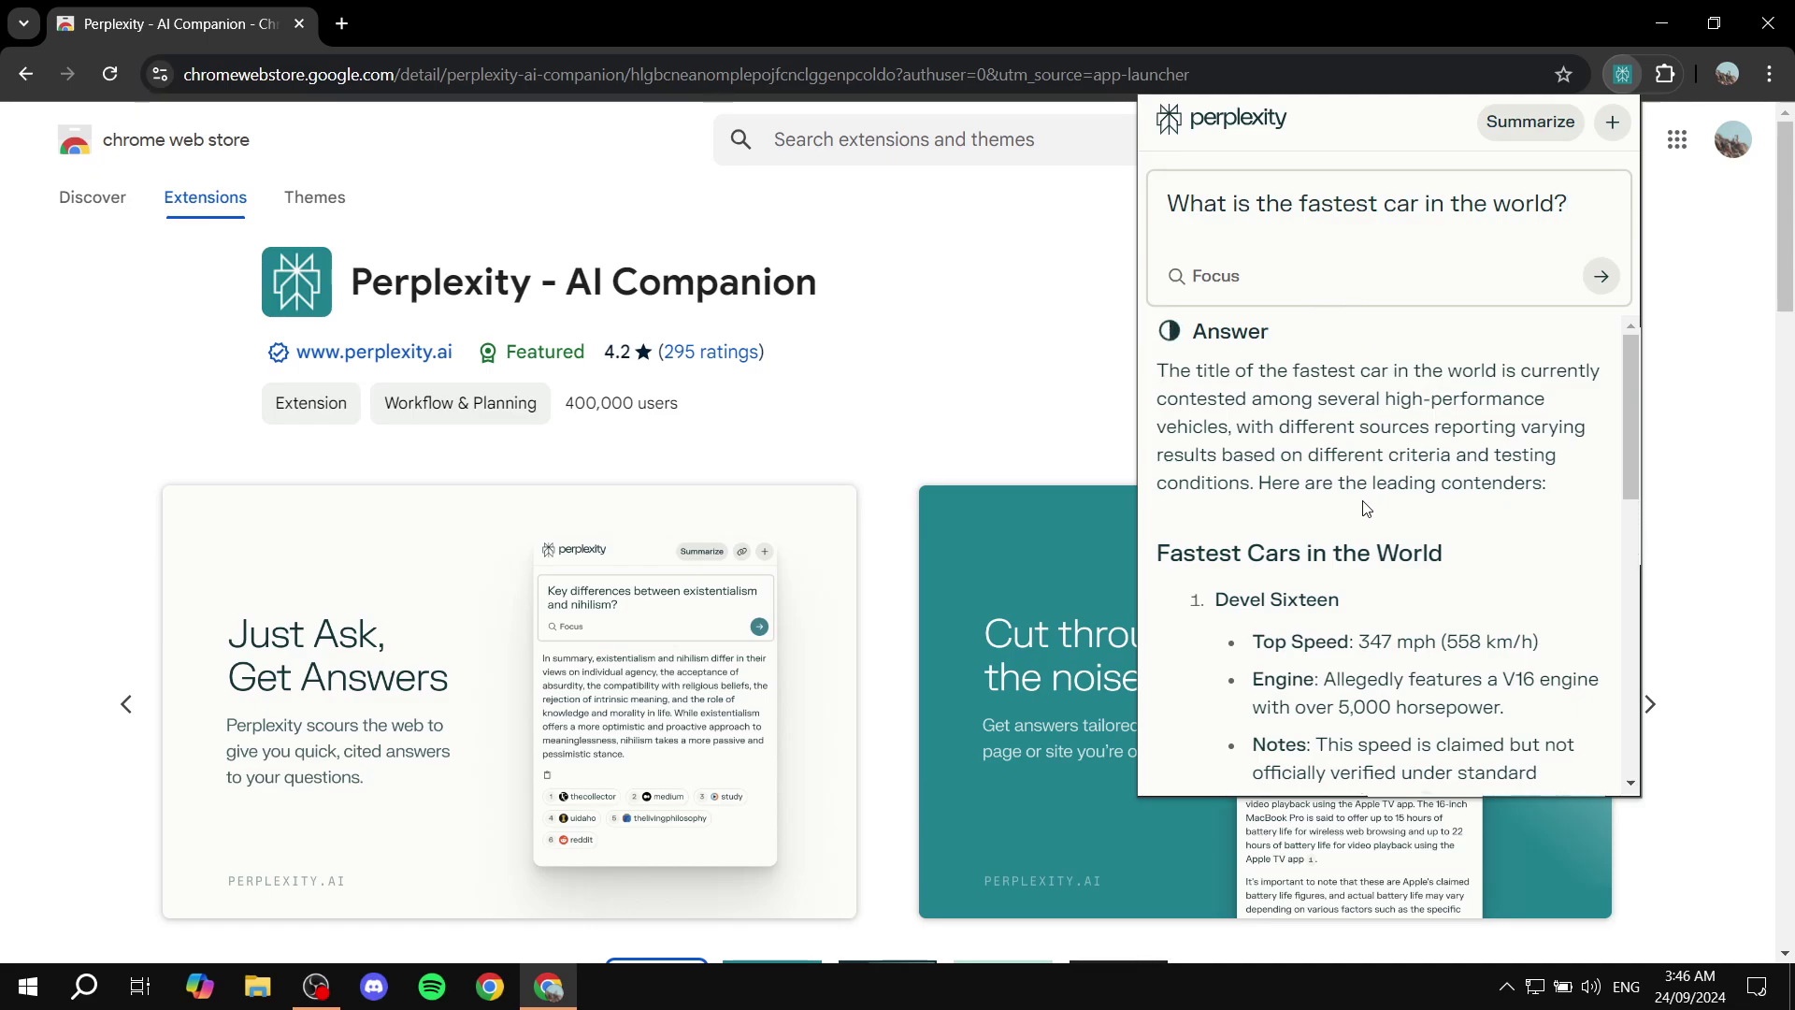
Read through the answer and ask the related Devel Sixteen follow-up question
scroll(1229, 418, "down", 1)
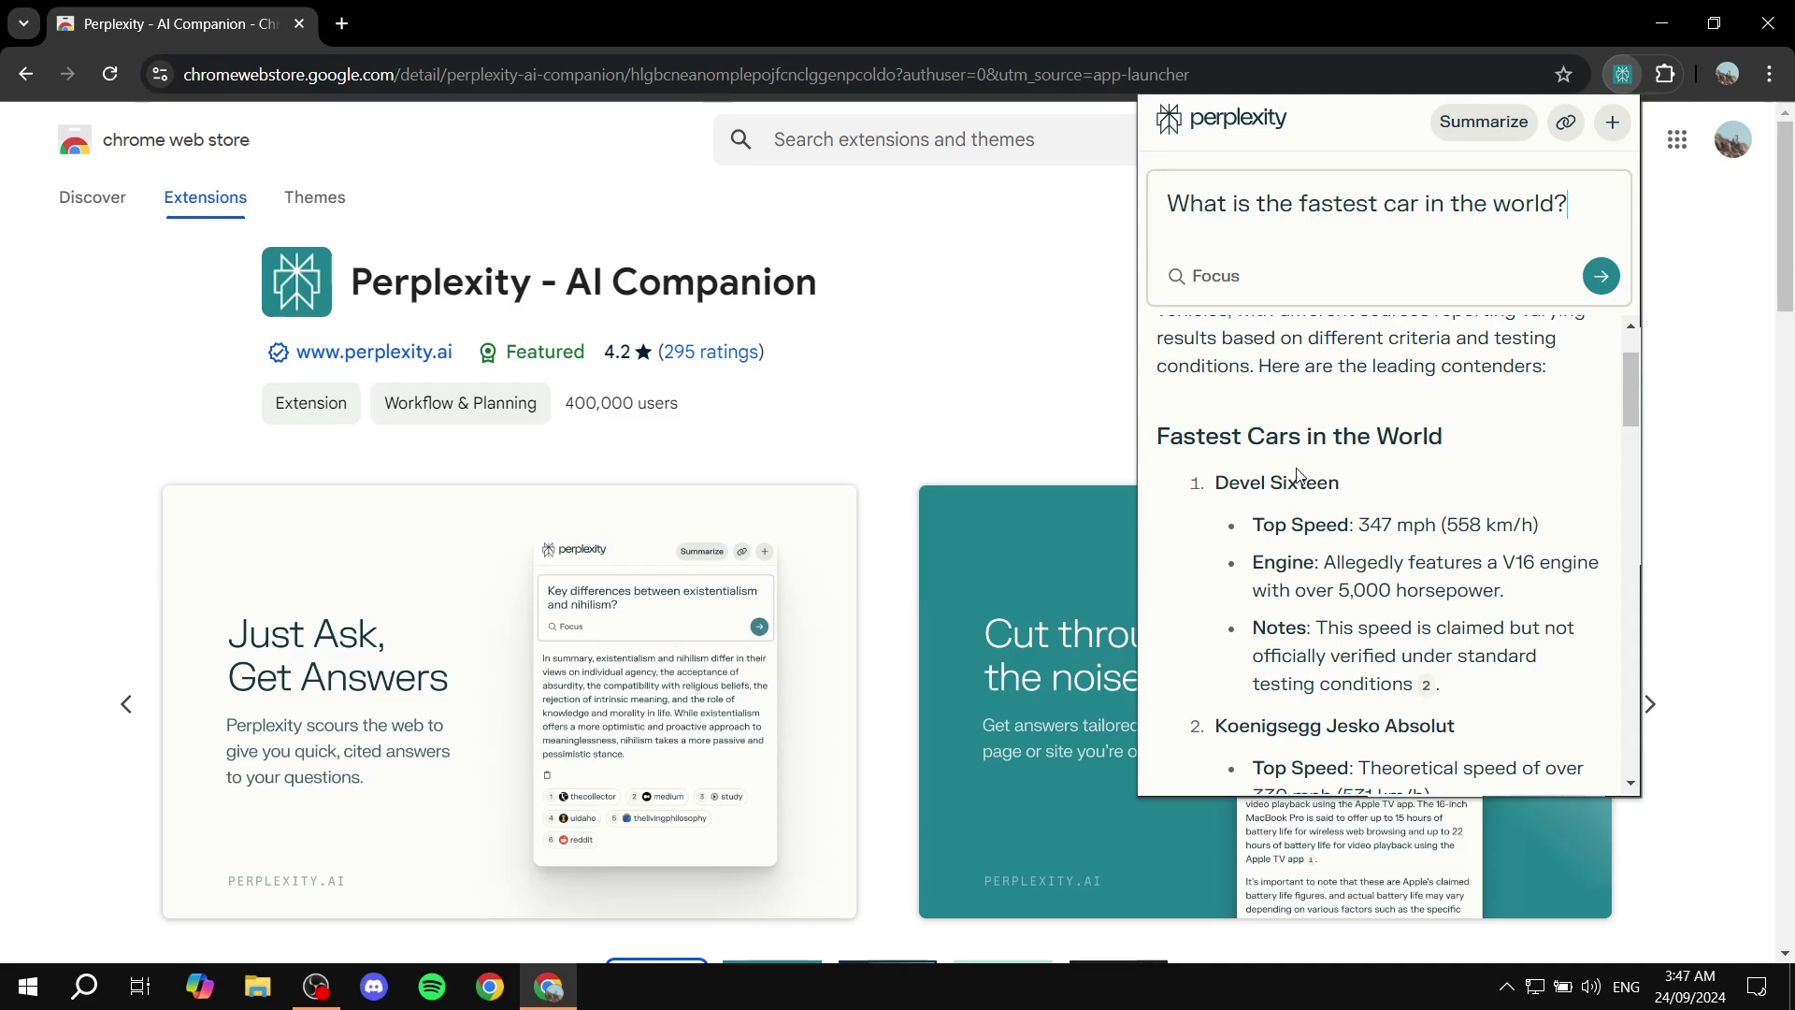
scroll(1302, 481, "down", 2)
scroll(1323, 481, "down", 15)
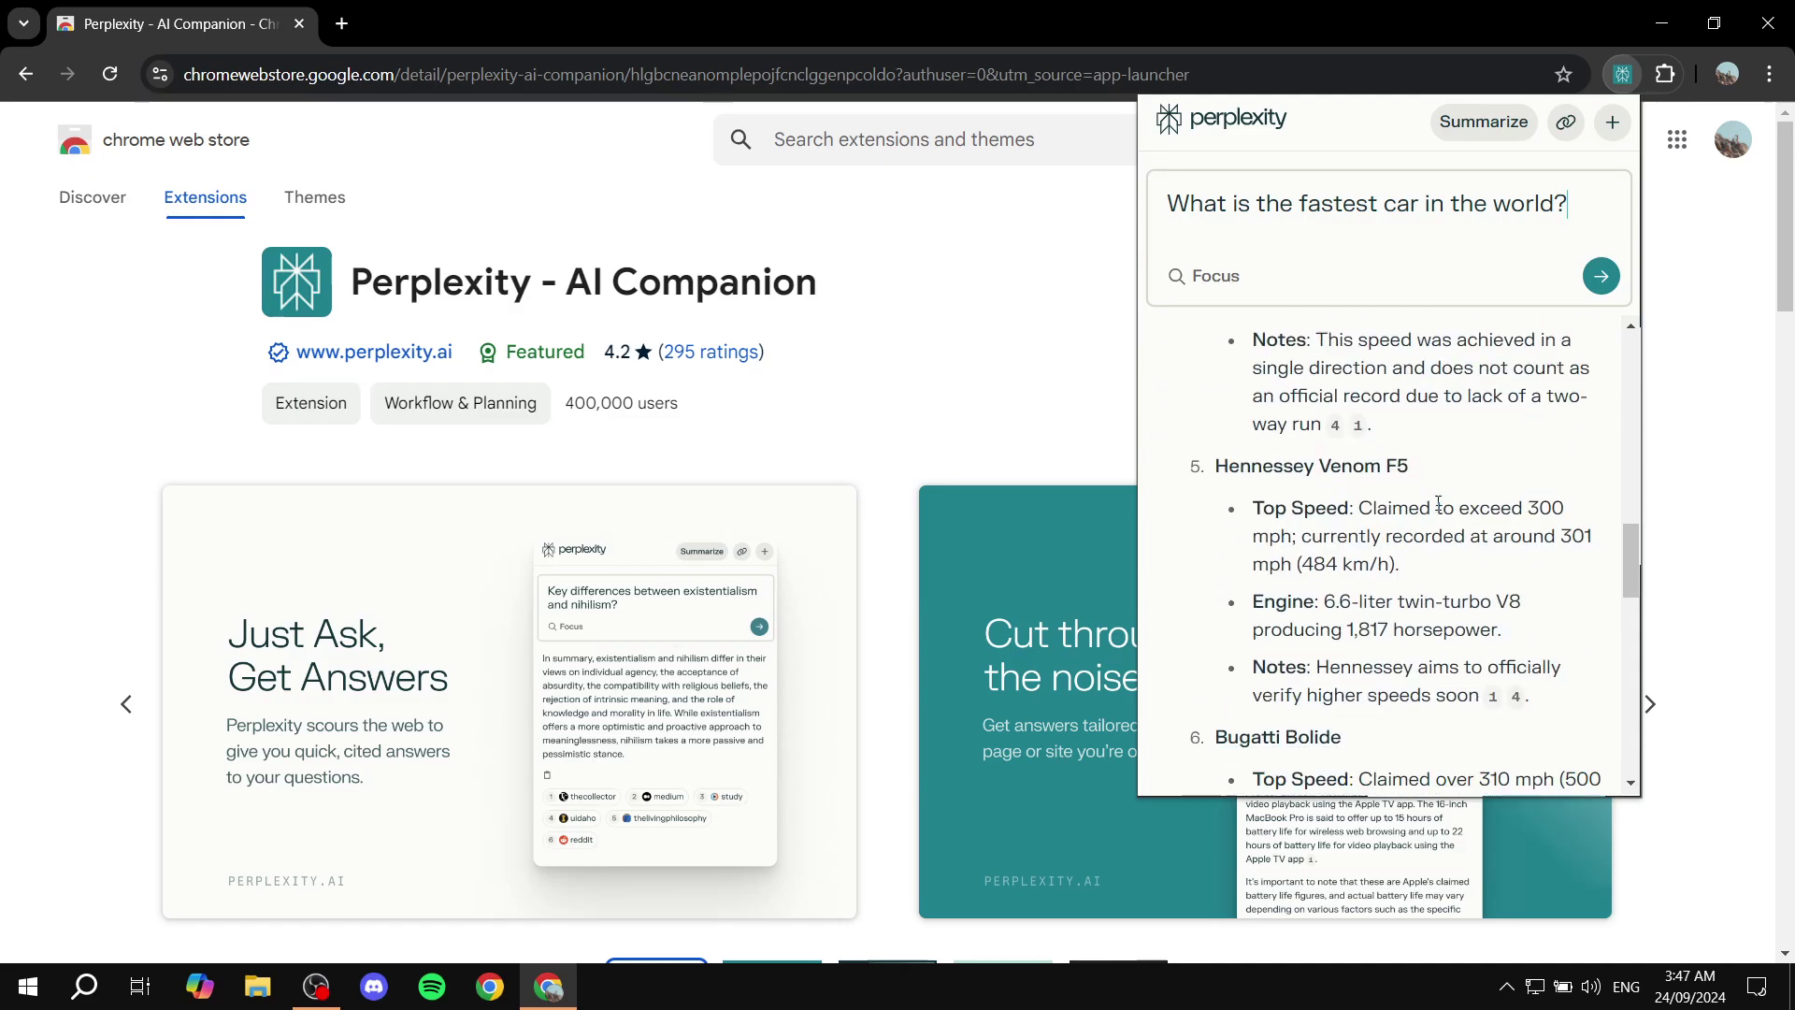
scroll(1423, 501, "up", 5)
scroll(1270, 435, "down", 4)
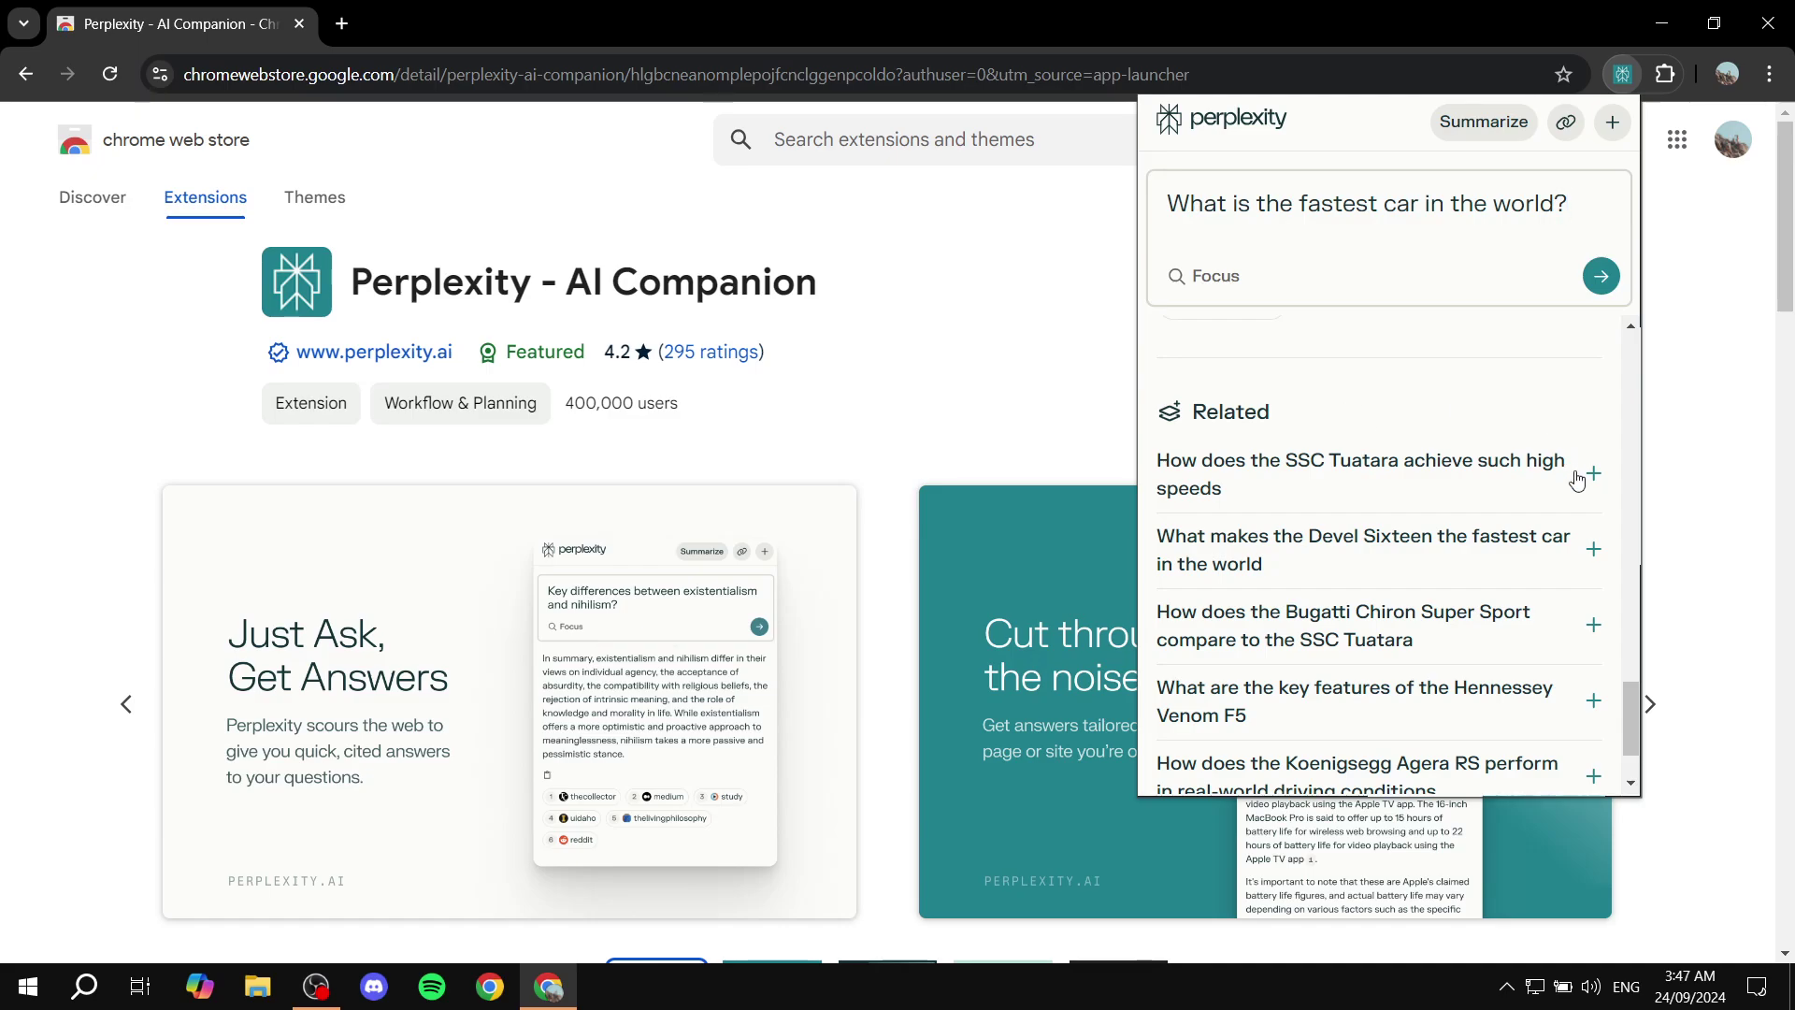
left_click(1594, 548)
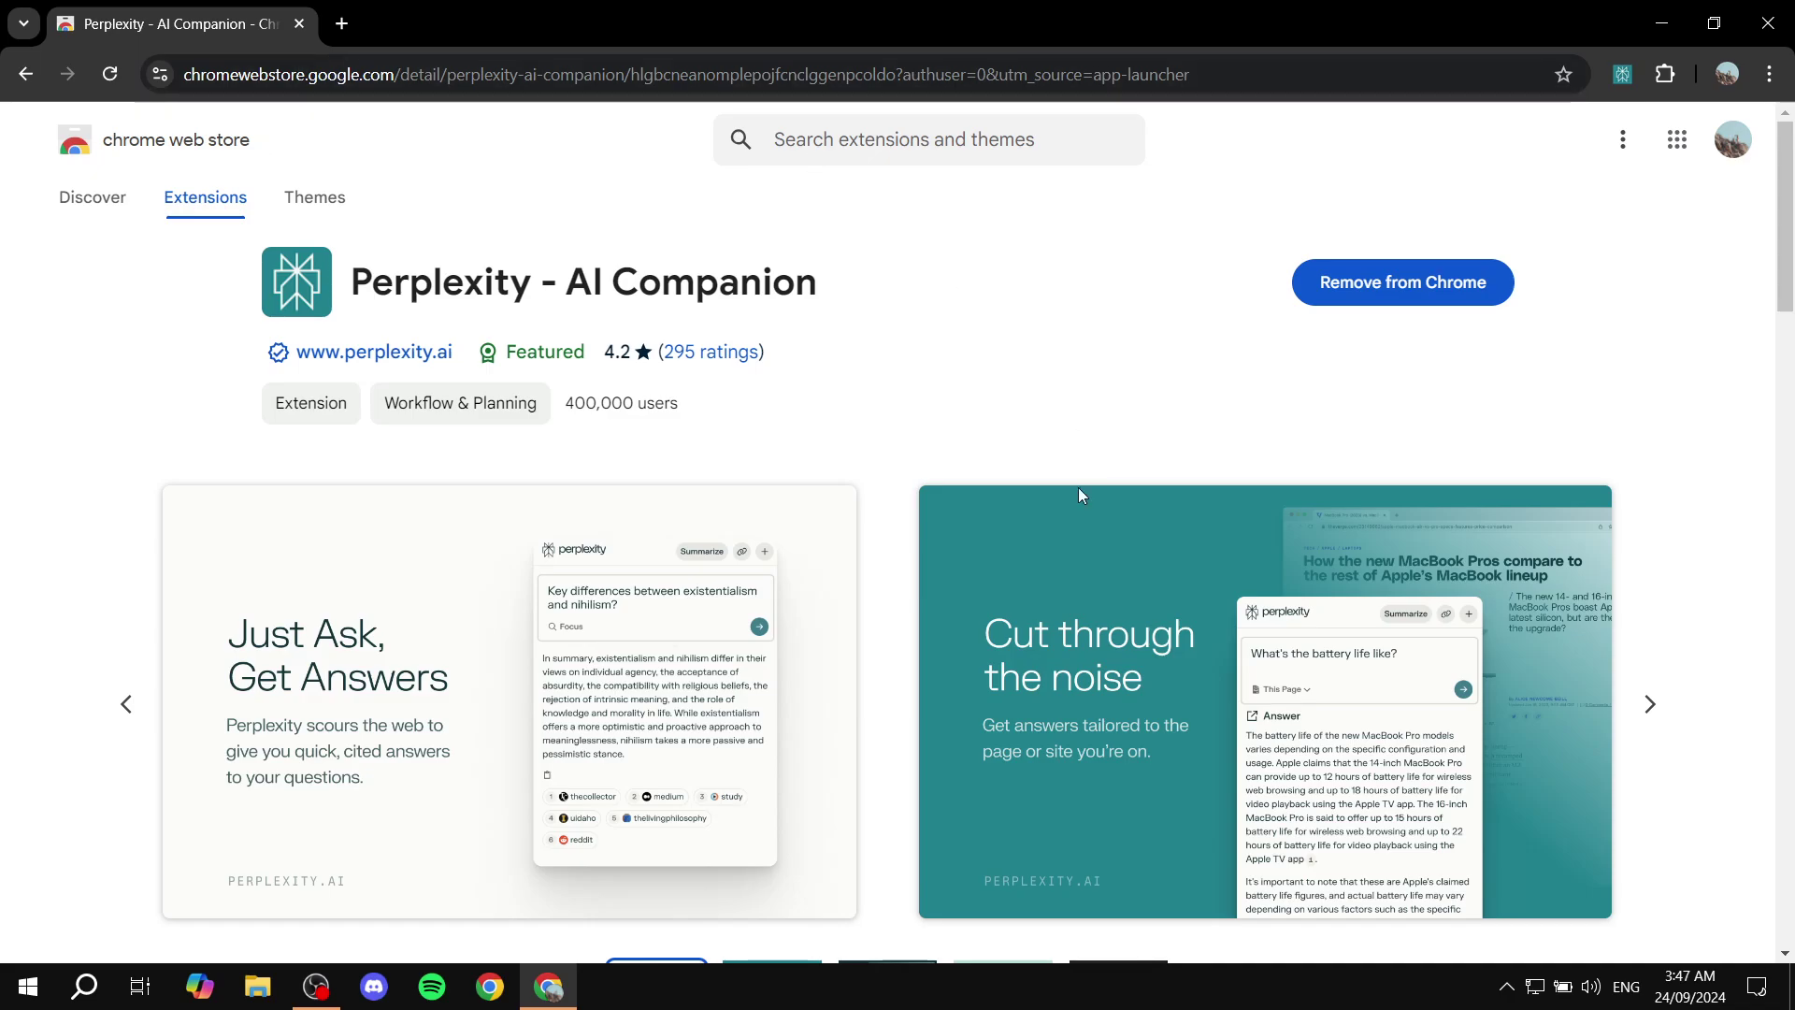
Replace the popup's previous question with 'Ask anything' and submit it
left_click(1625, 74)
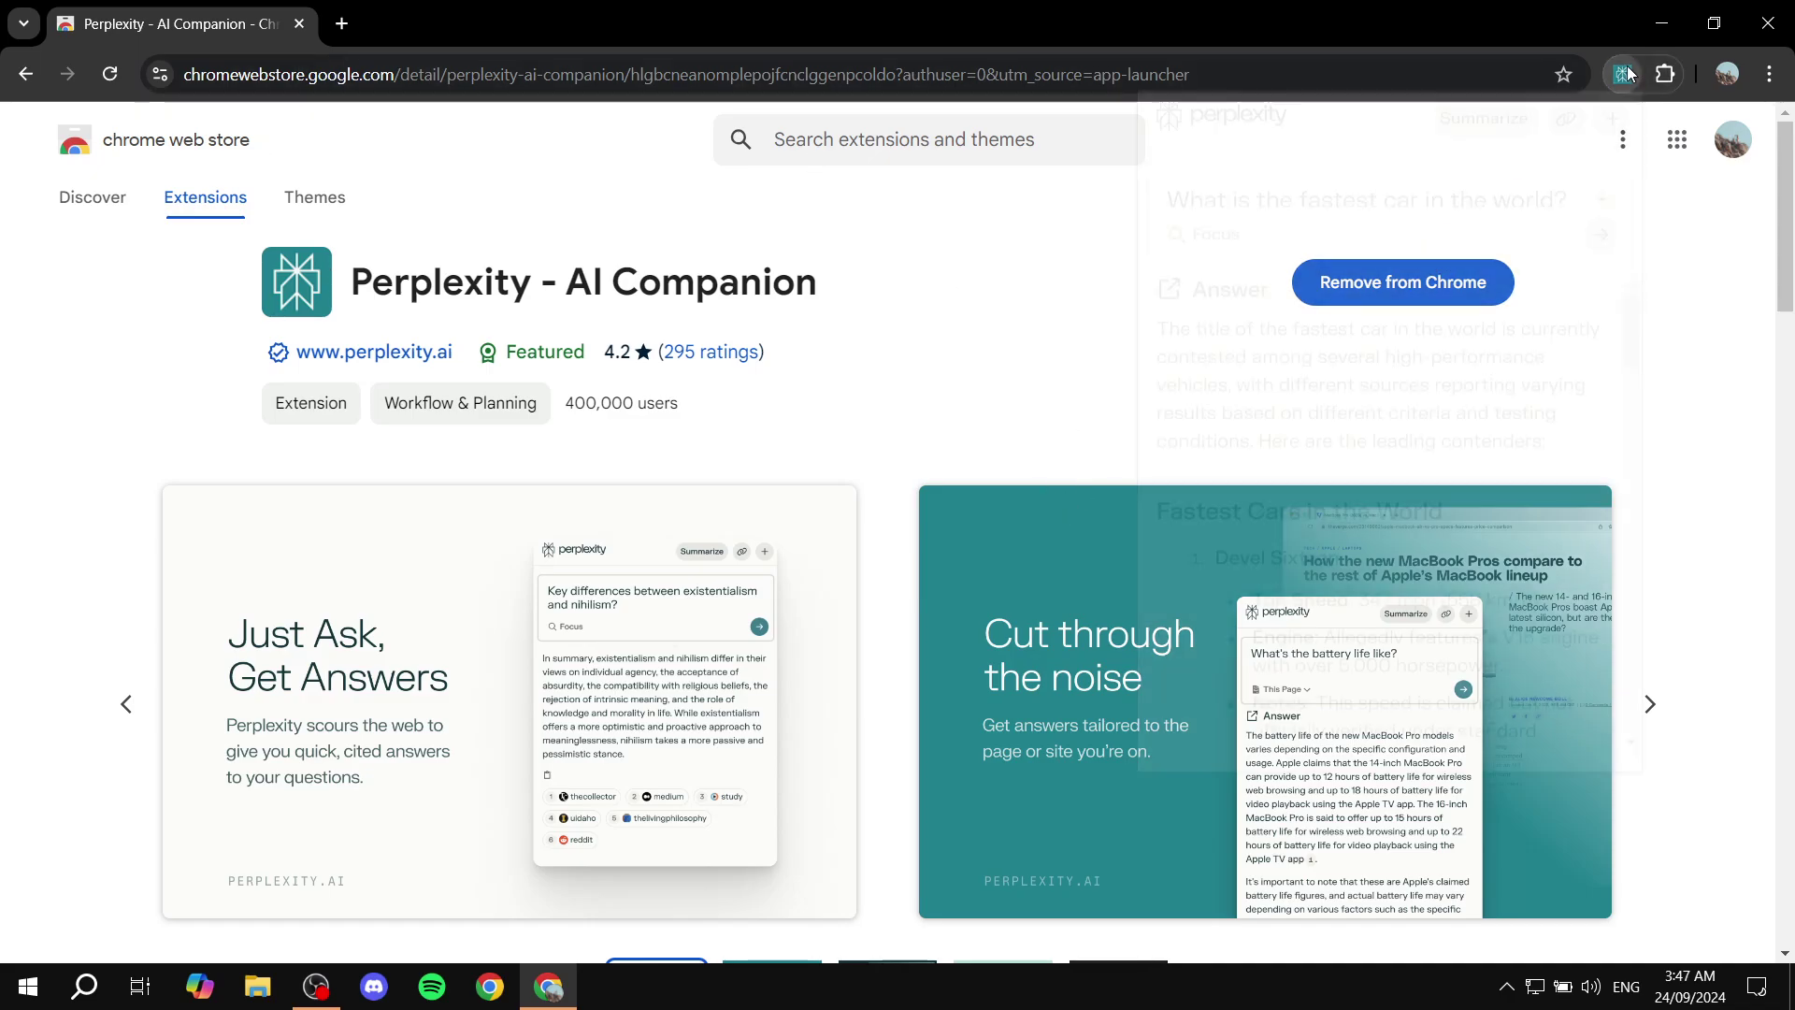
scroll(1428, 426, "down", 1)
scroll(1428, 426, "up", 1)
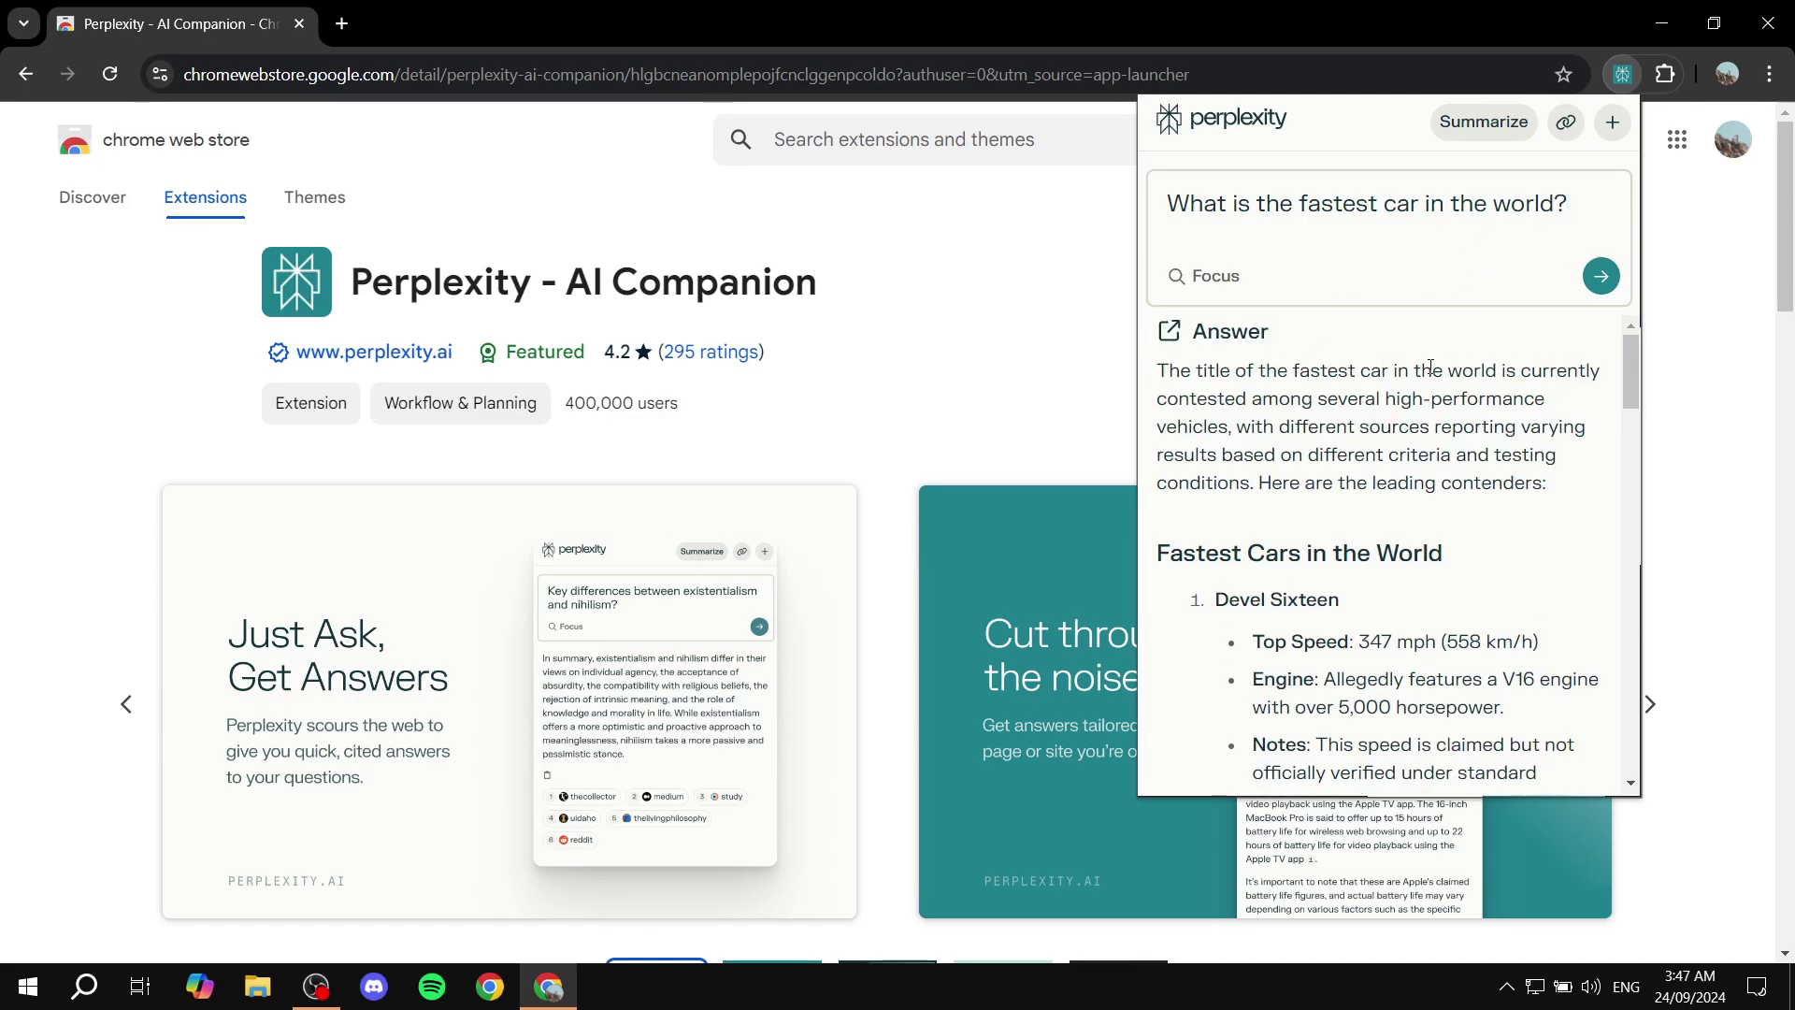
left_click_drag(1544, 196, 1190, 203)
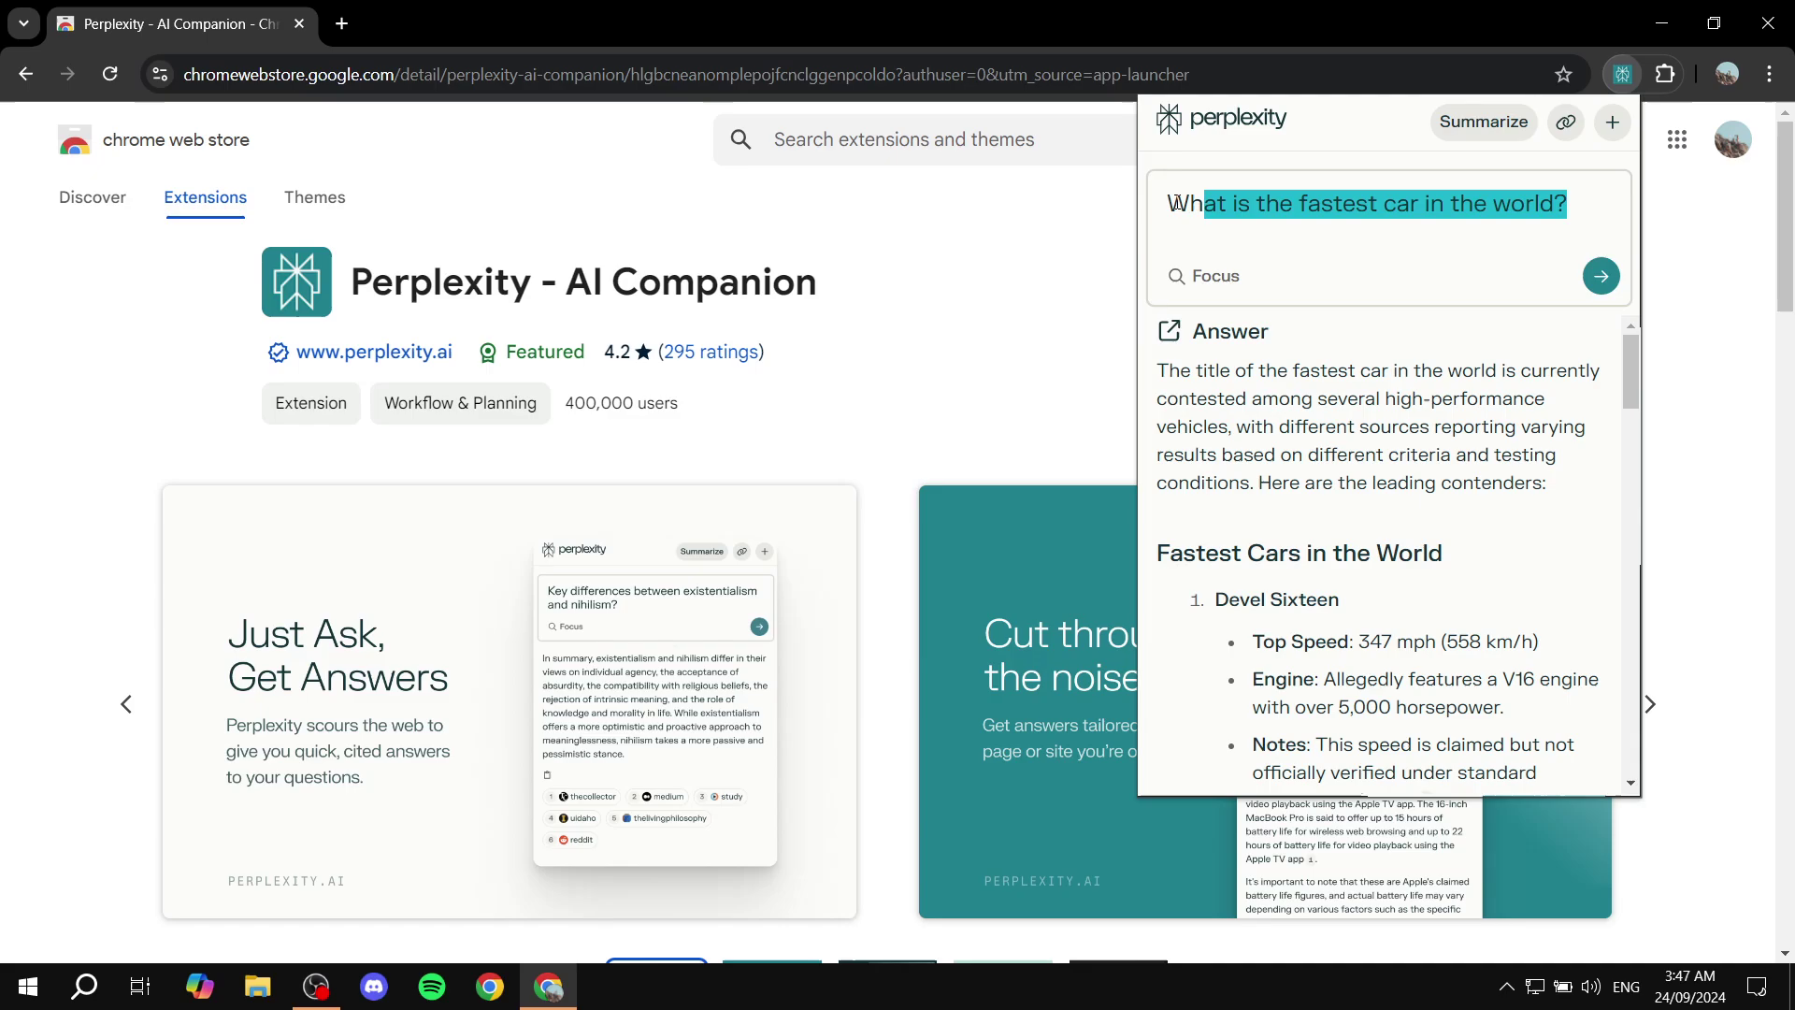
key("BackSpace")
key("BackSpace")
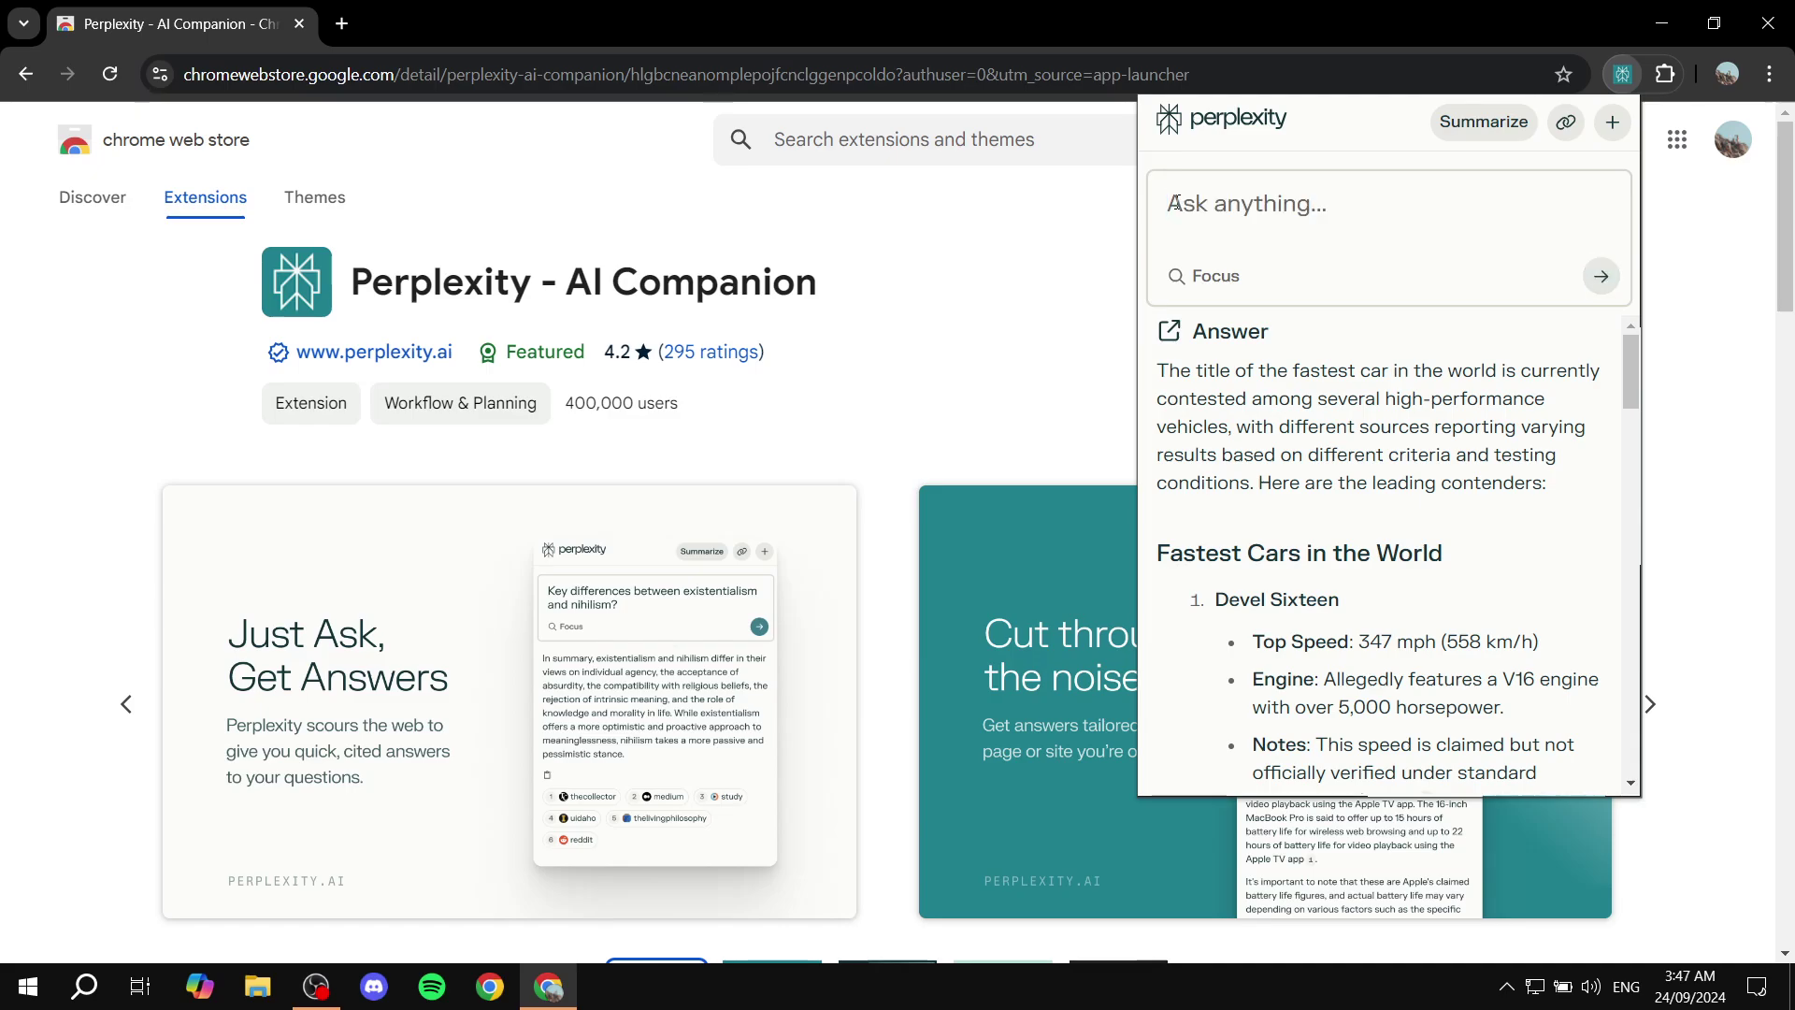
type("Ask")
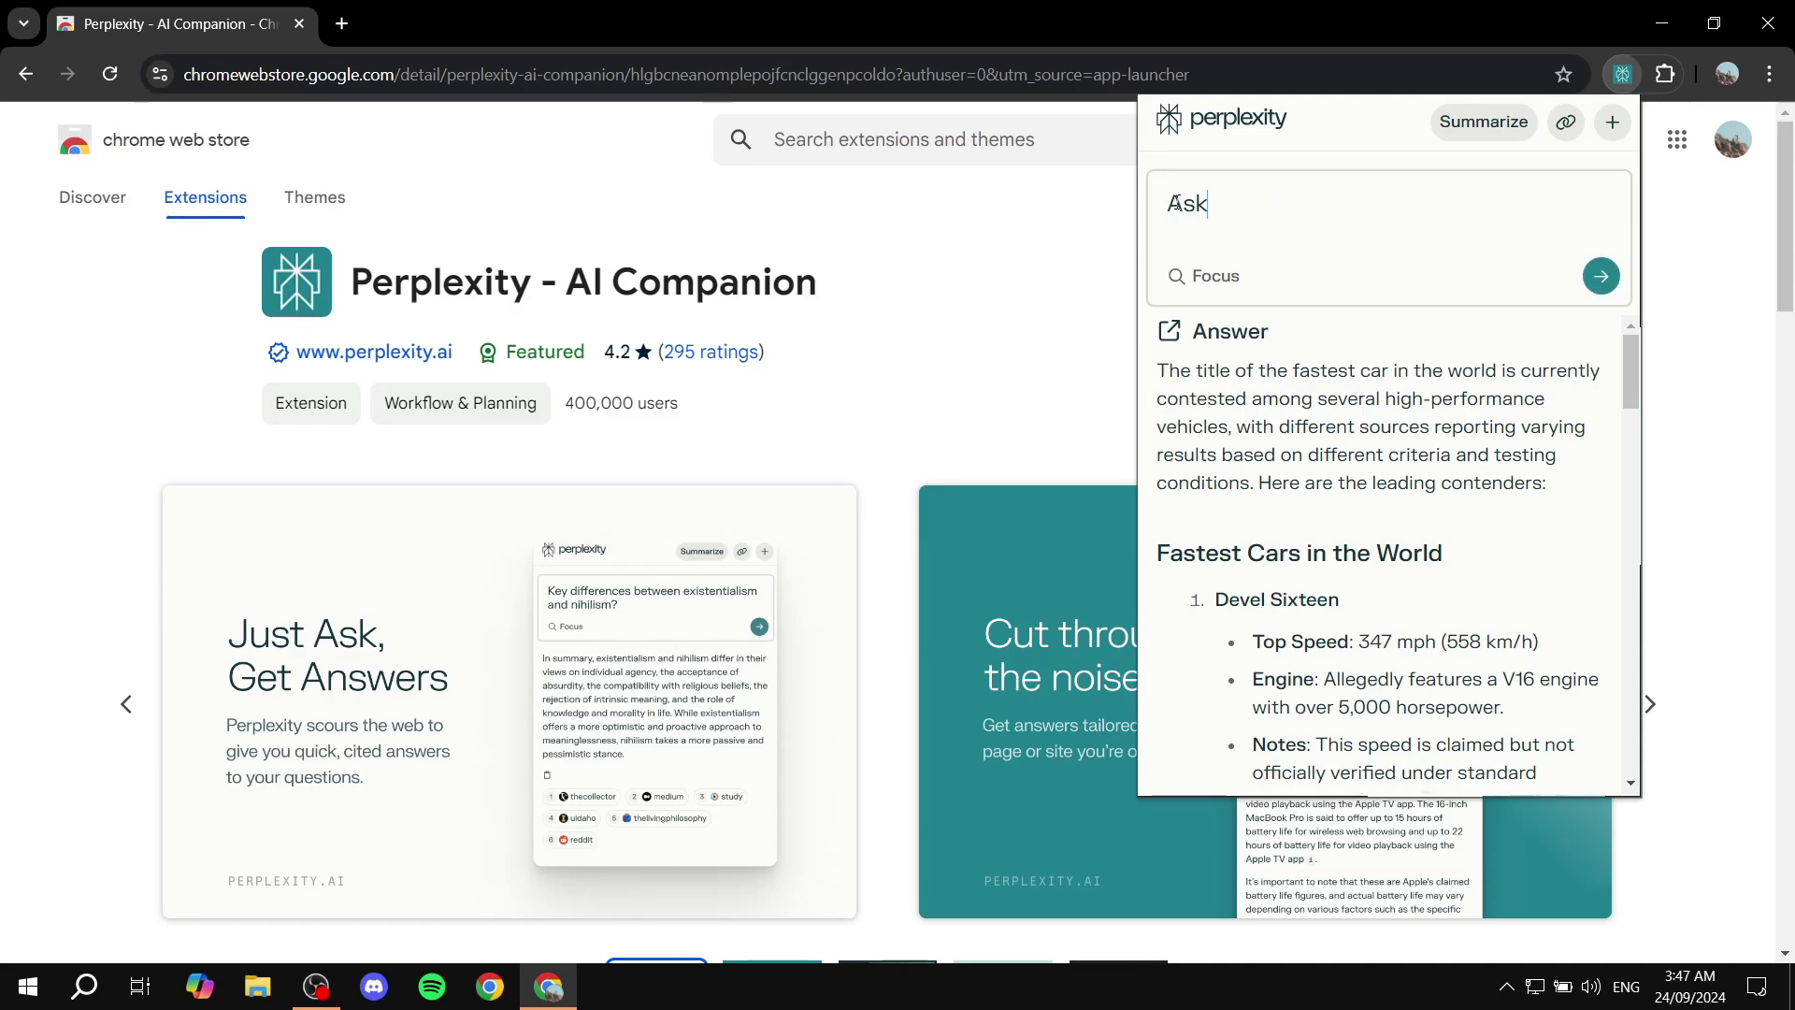
type(" anything")
key("Return")
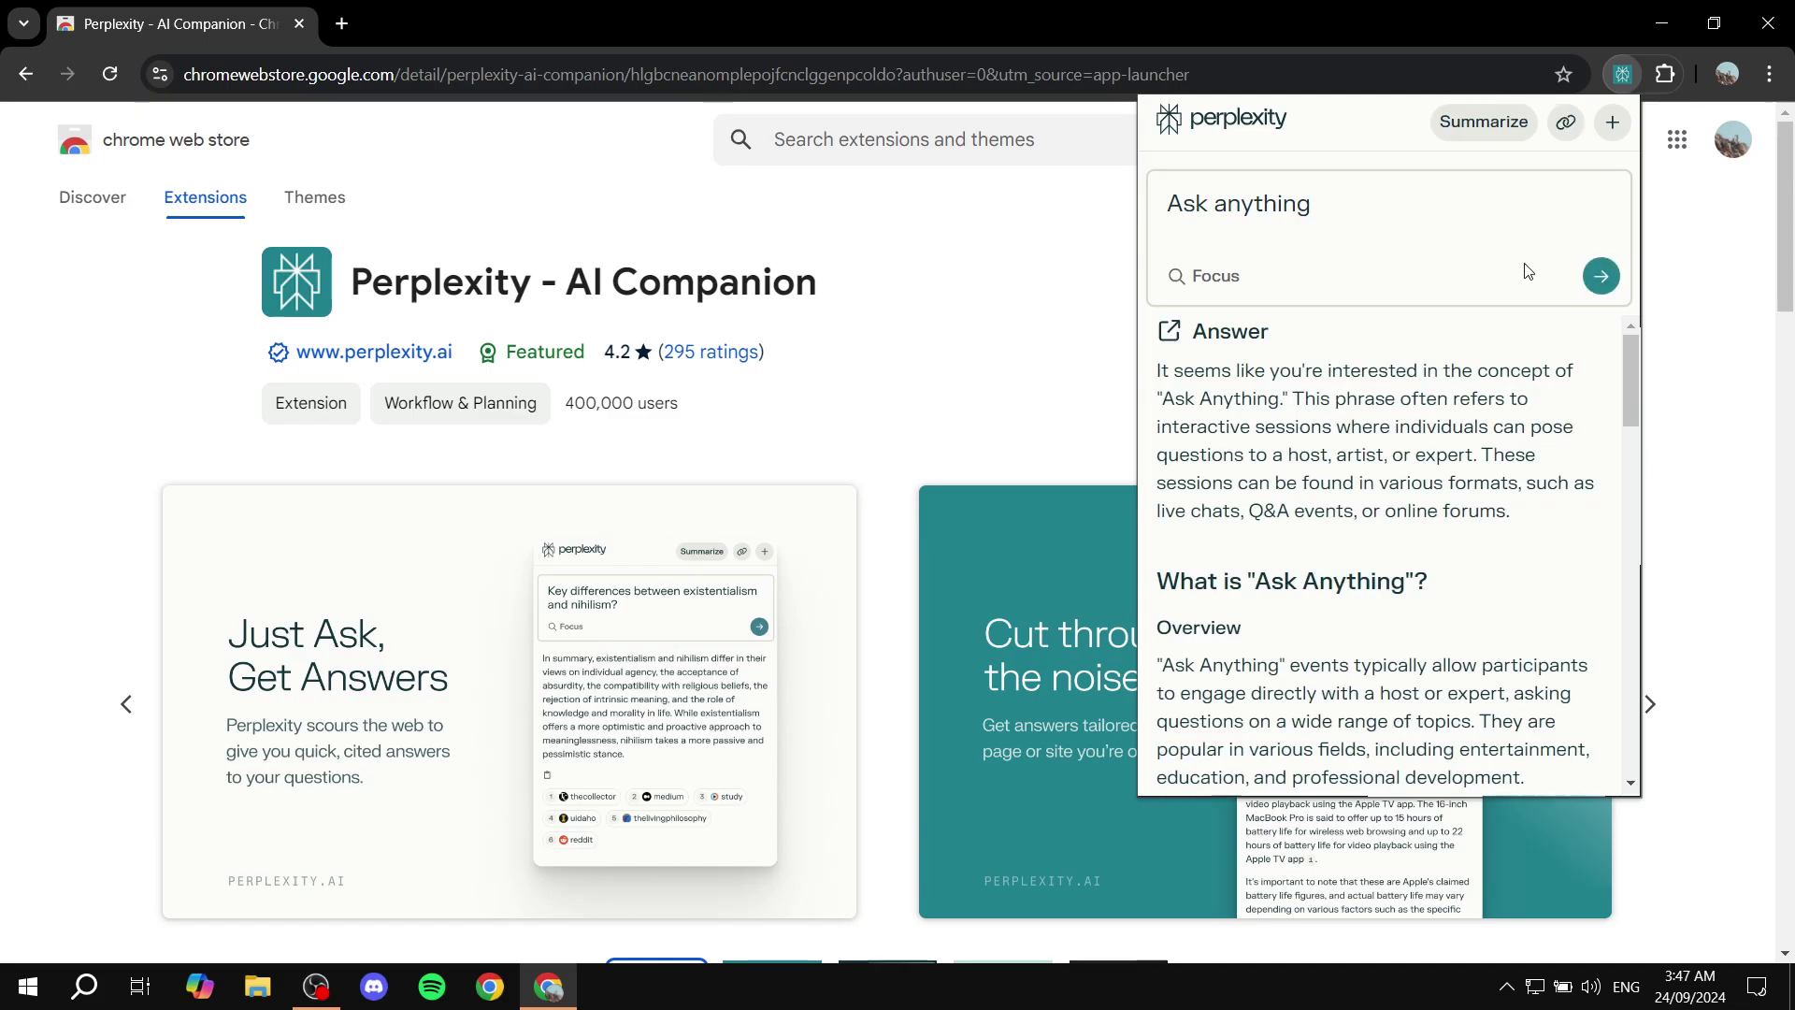
left_click(1599, 277)
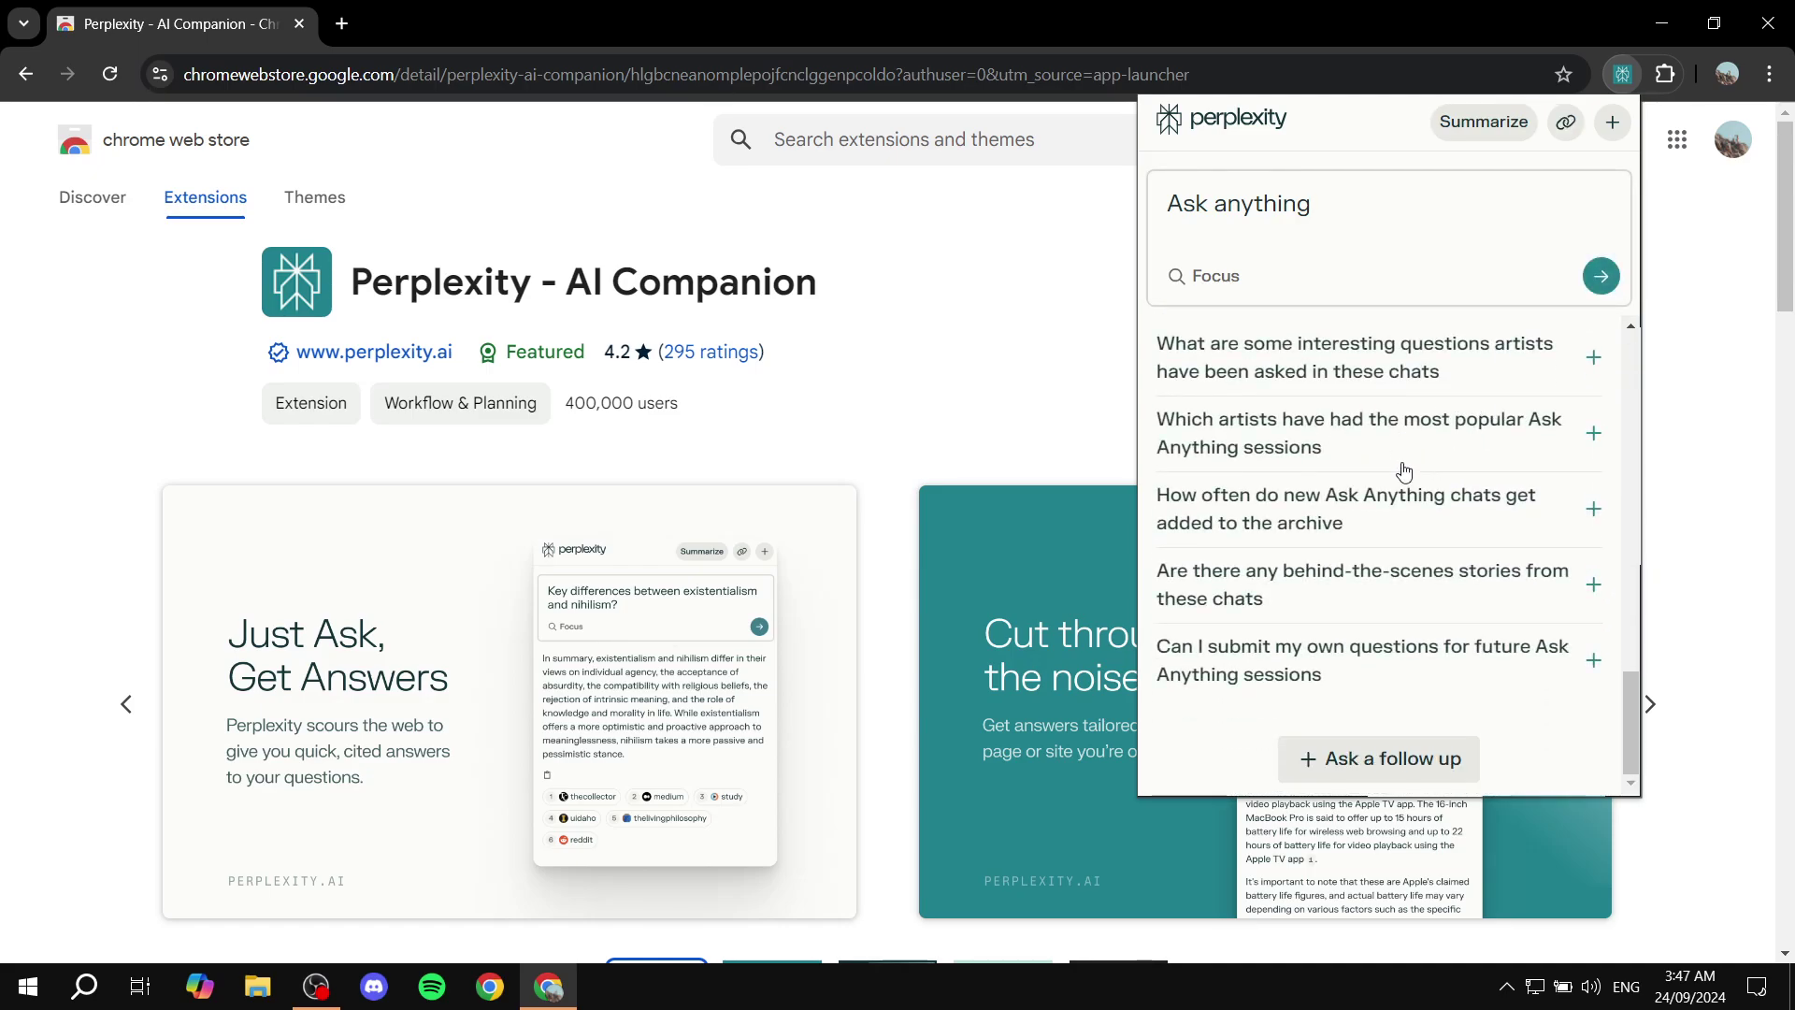
Select the 'Ask anything' query text, then deselect it
scroll(1405, 470, "up", 15)
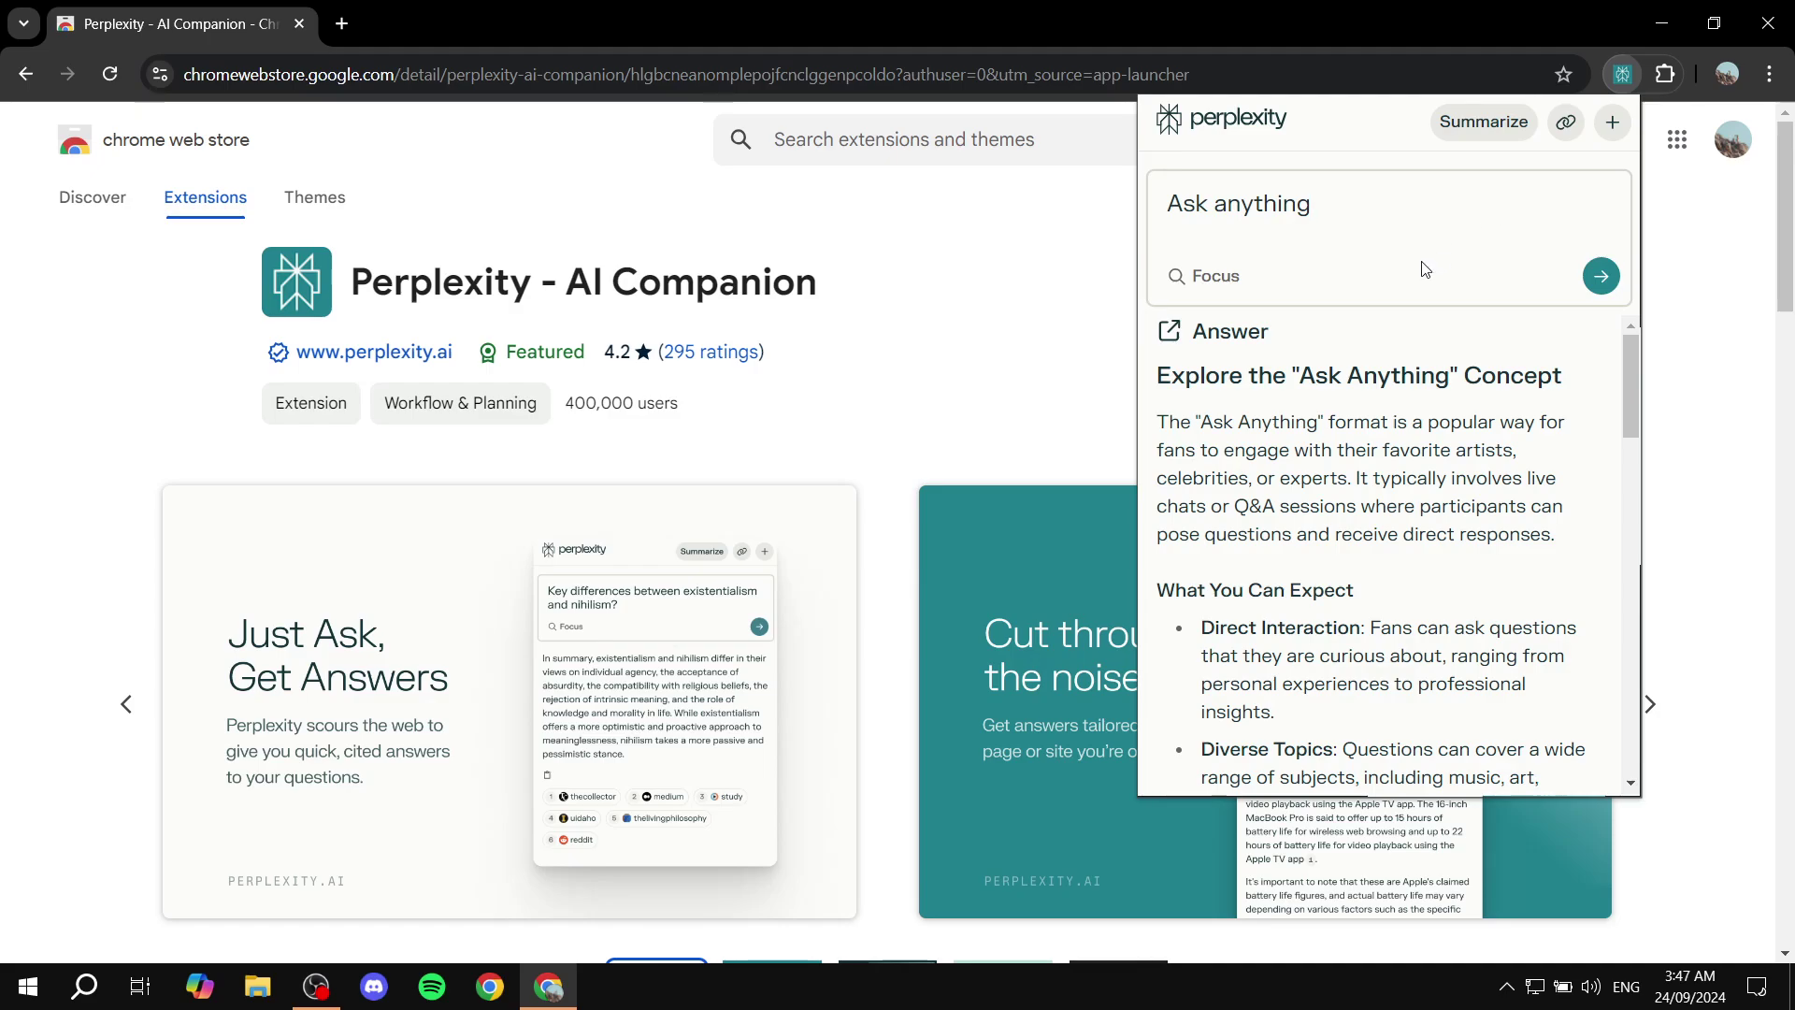
left_click_drag(1393, 276, 1090, 280)
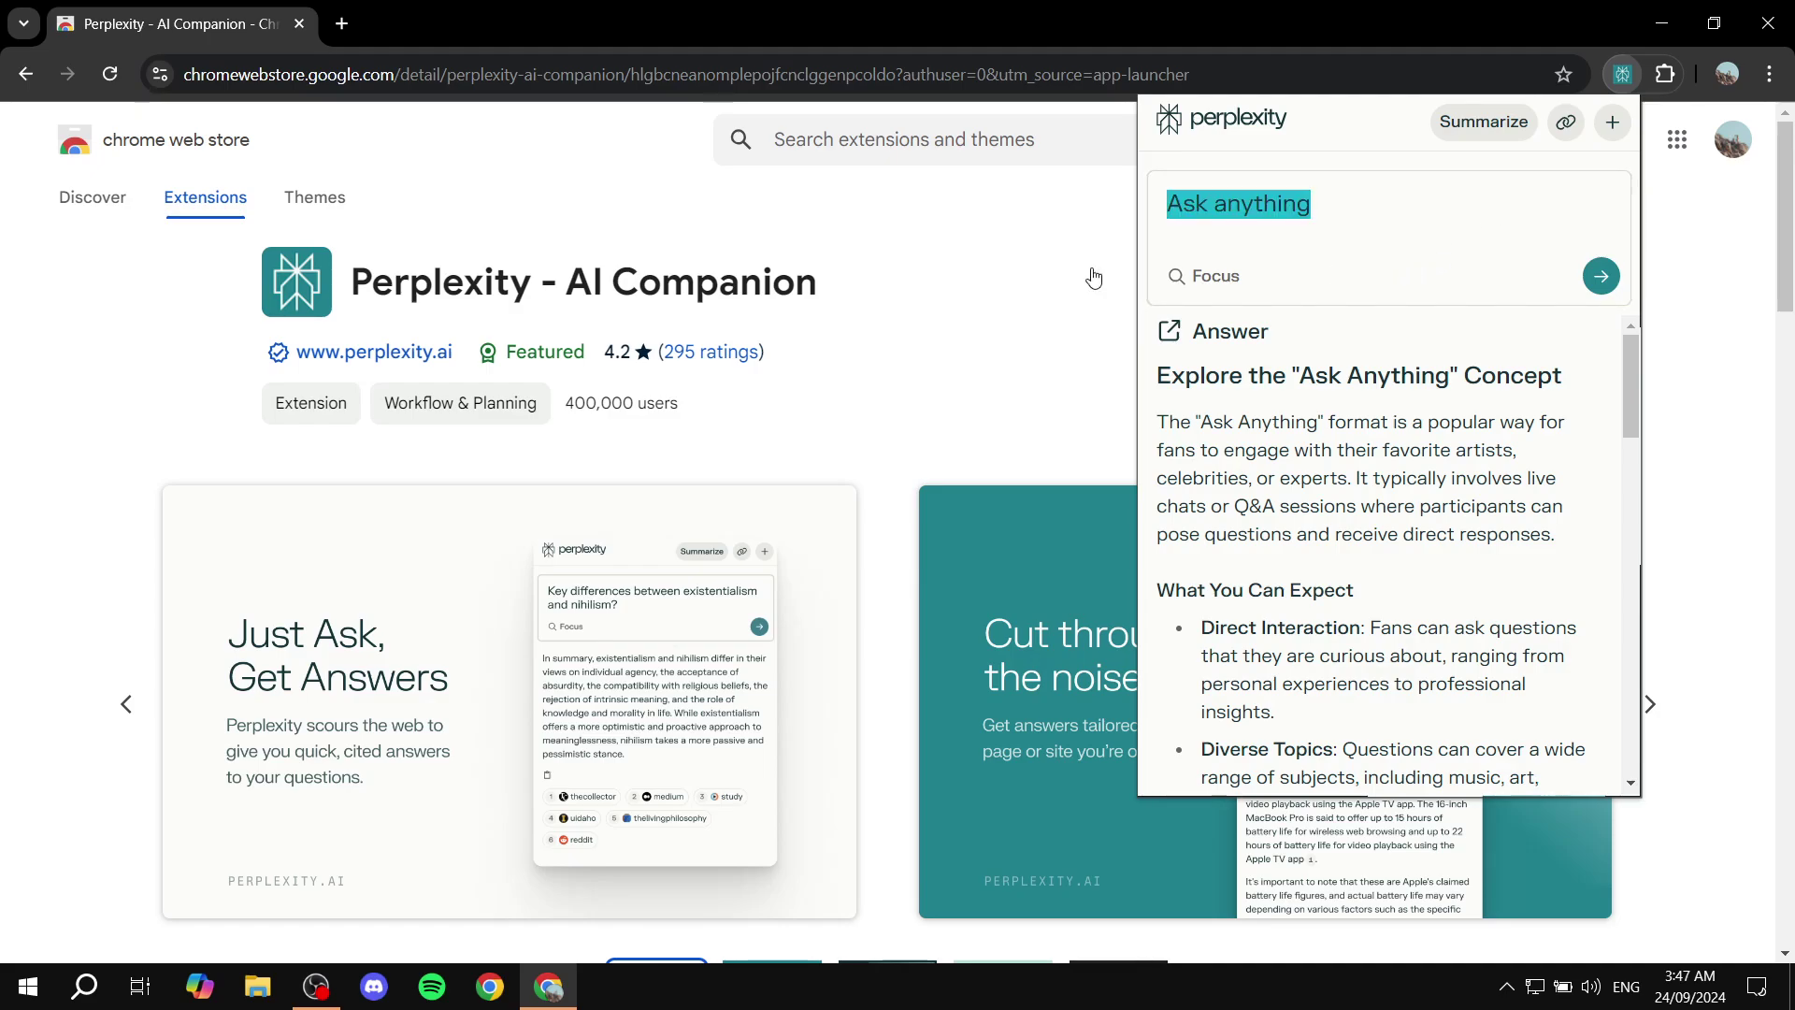
left_click(1378, 208)
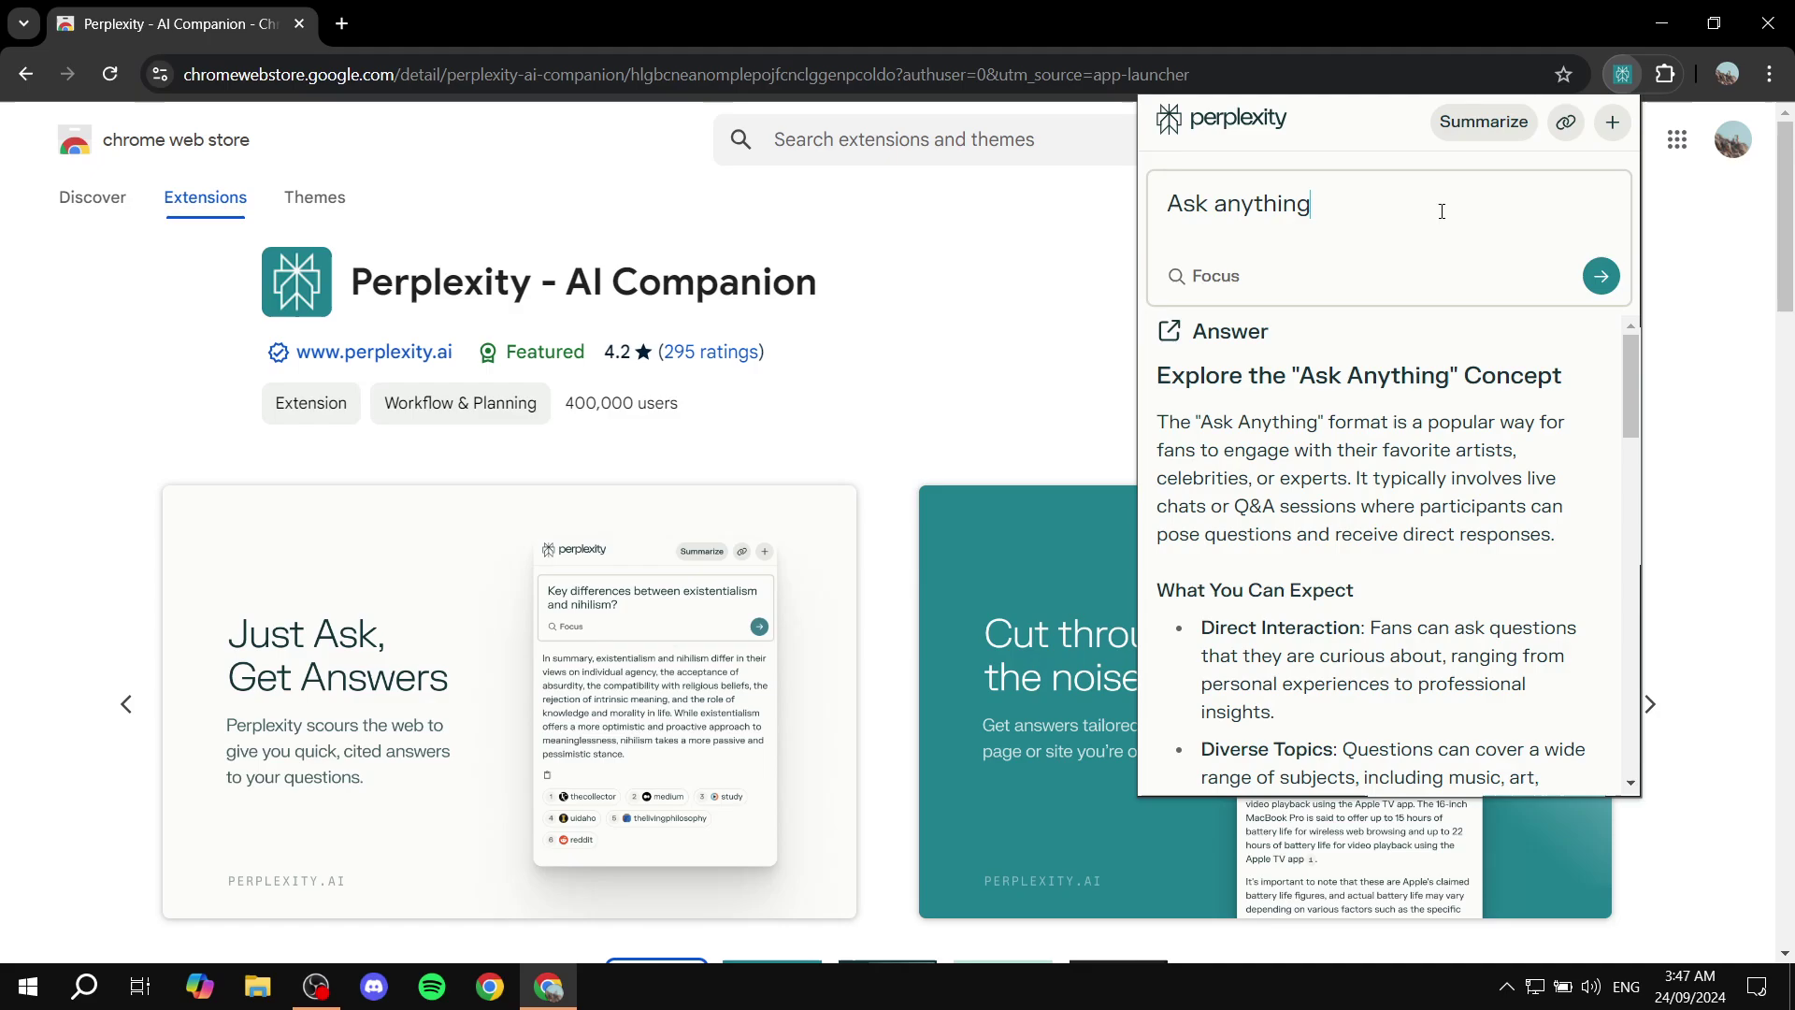
Request a page summary, switching the search focus to All and then back to This Page
left_click(1488, 124)
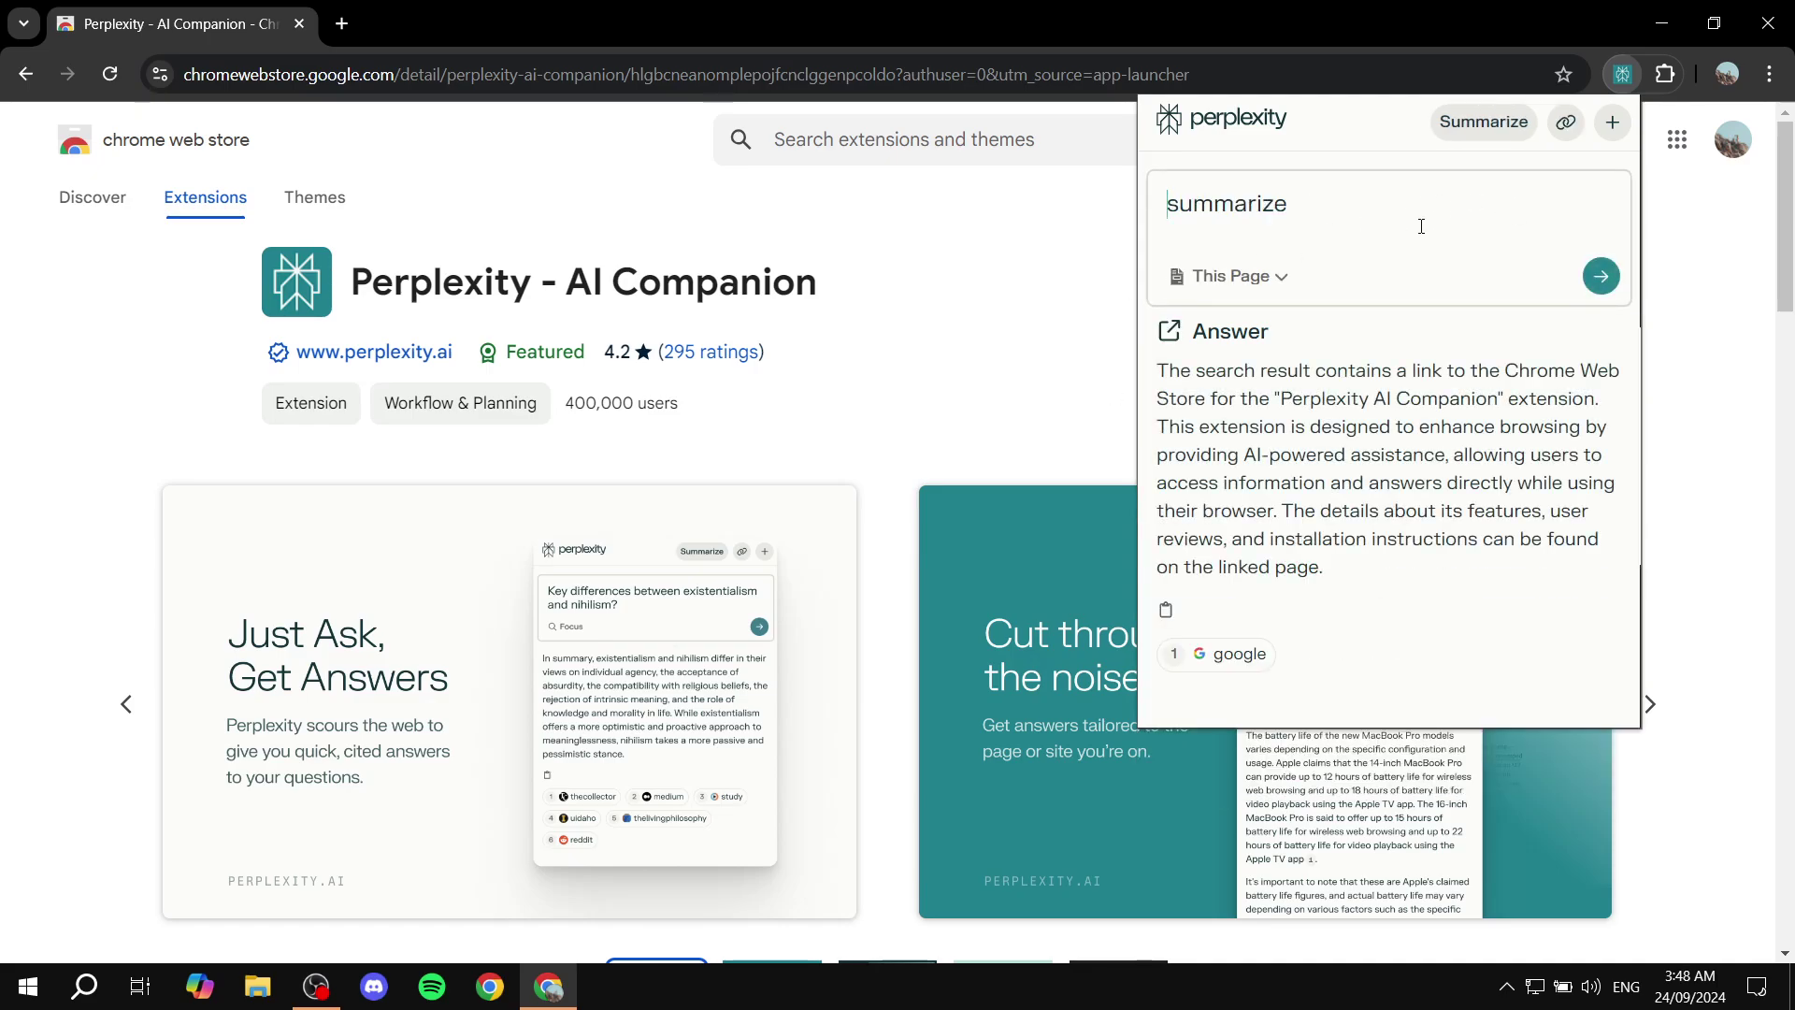
left_click(1274, 273)
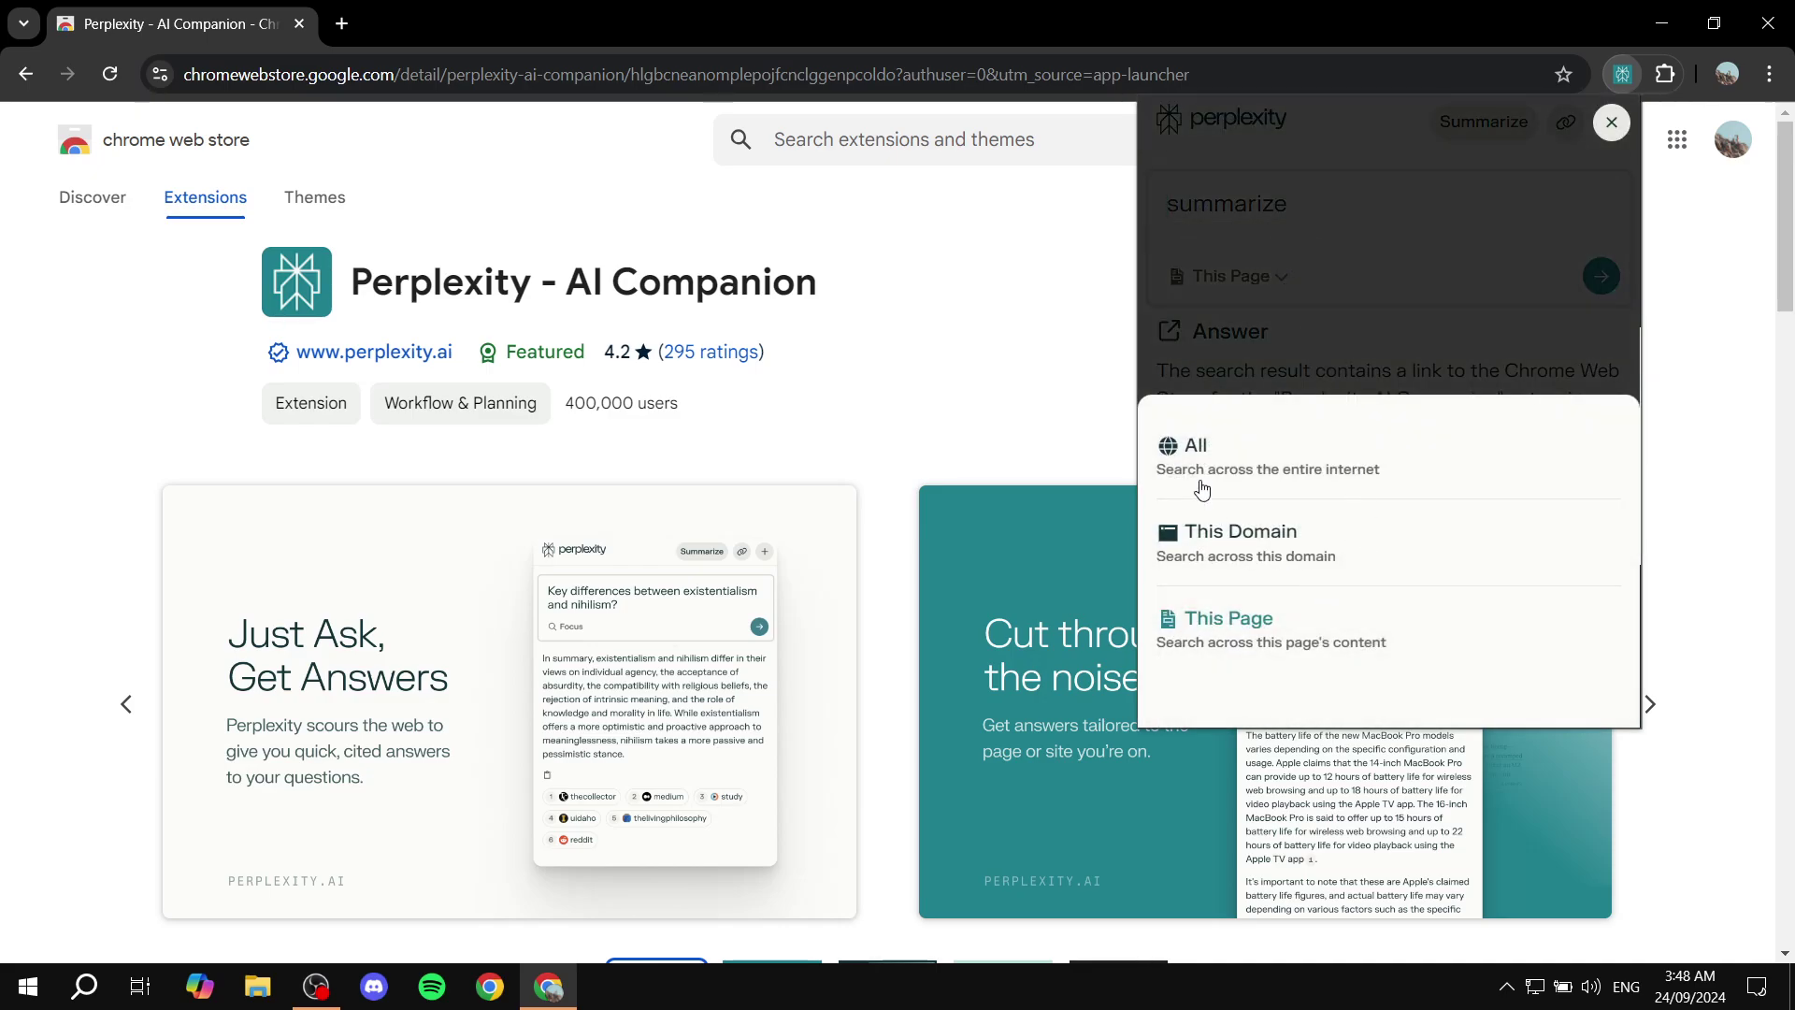
left_click(1402, 456)
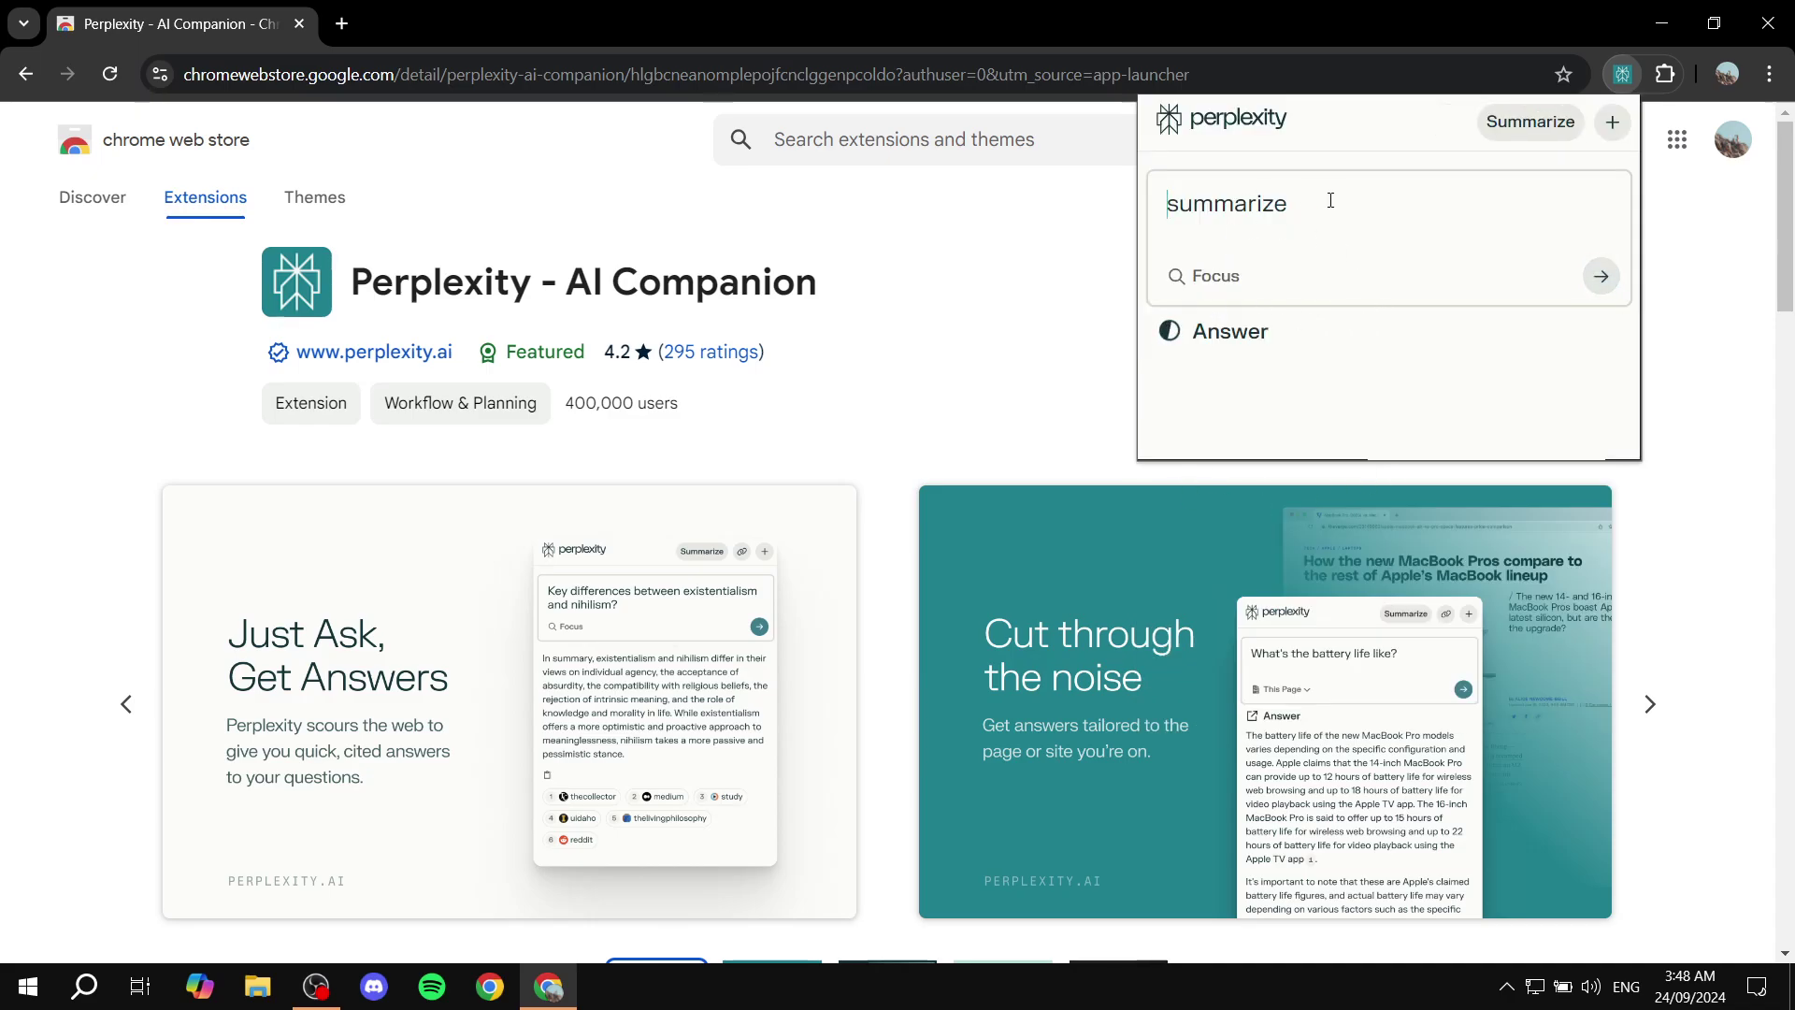
left_click(1225, 275)
left_click(1228, 277)
left_click(1227, 275)
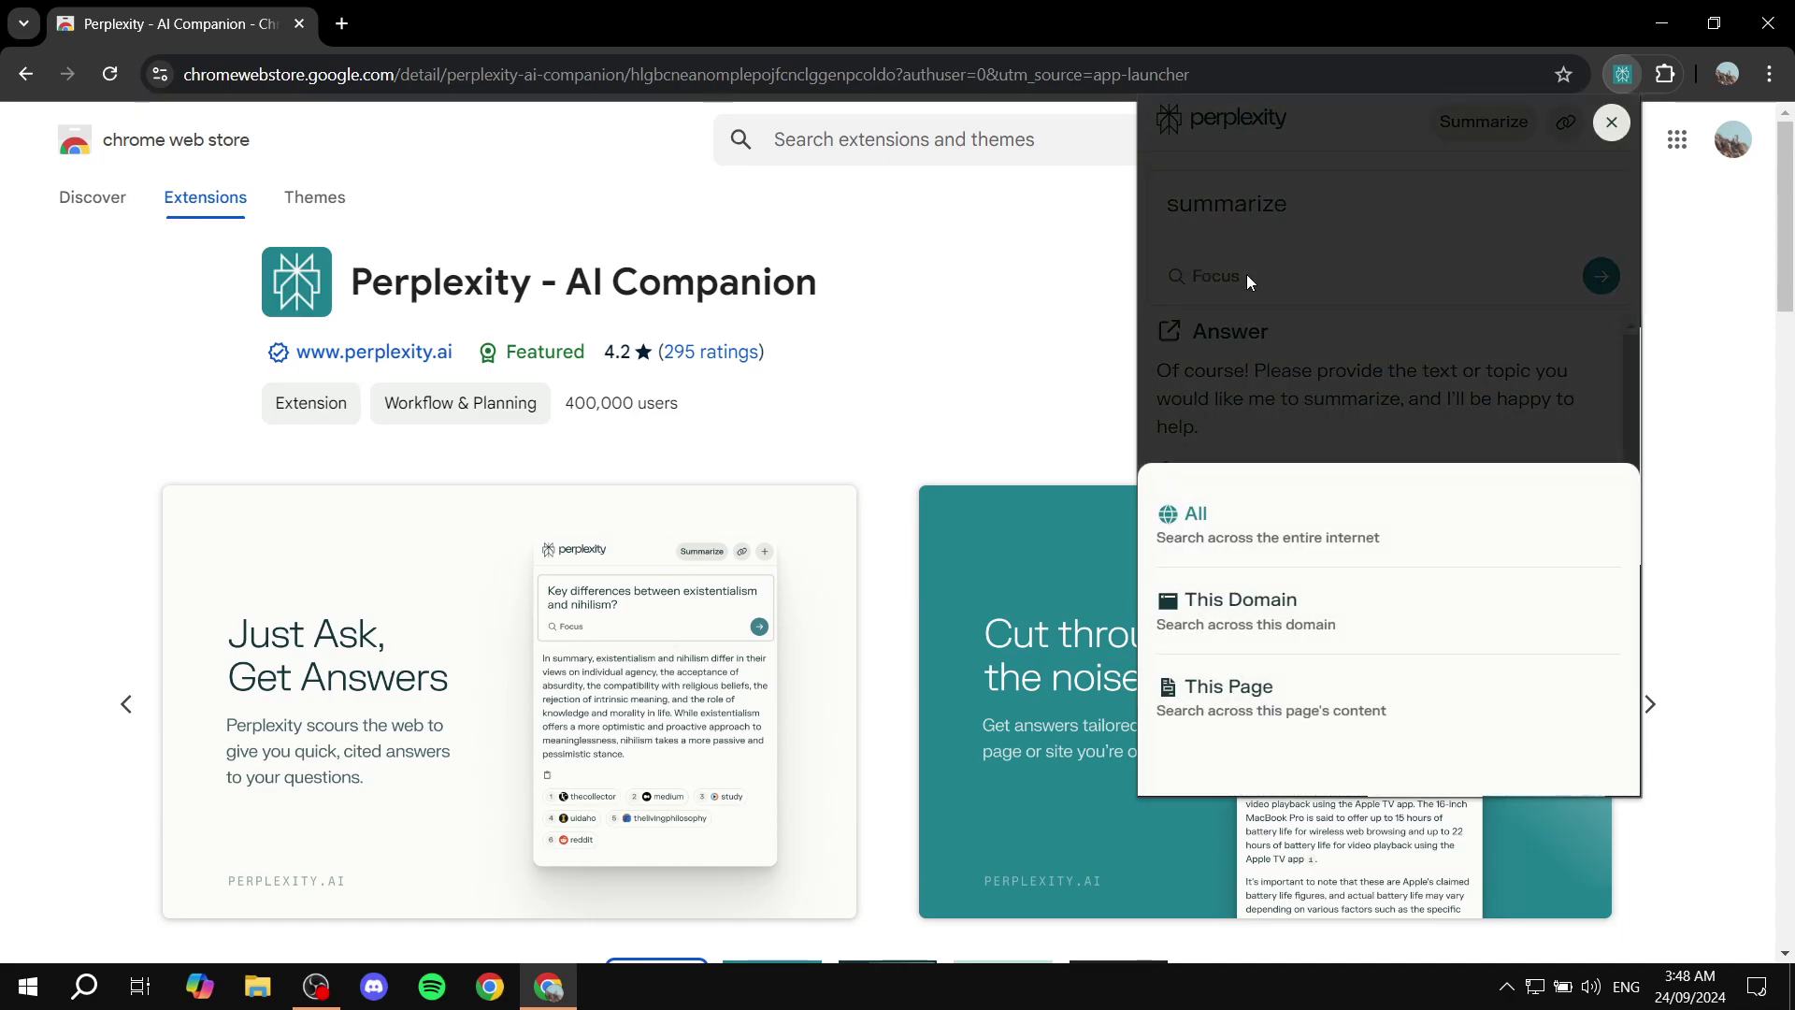
left_click(1234, 688)
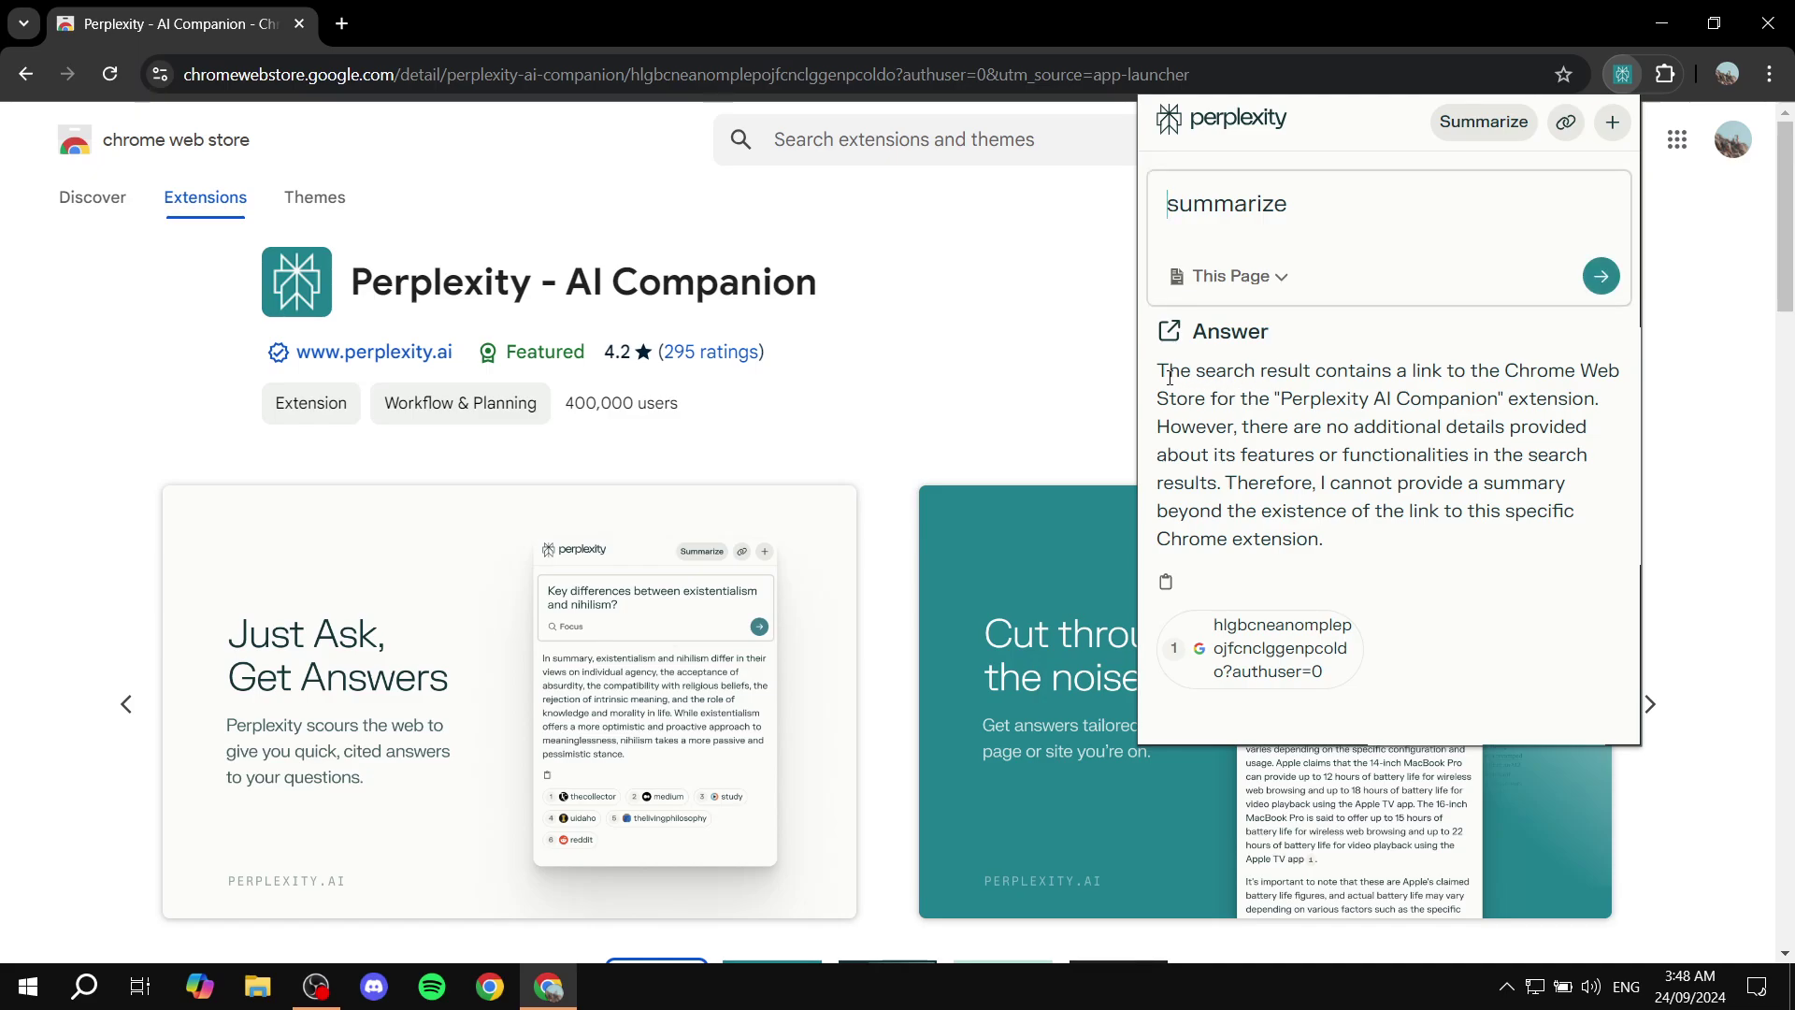
Highlight parts of the summary answer, then close the Perplexity popup
left_click_drag(1169, 377, 1629, 385)
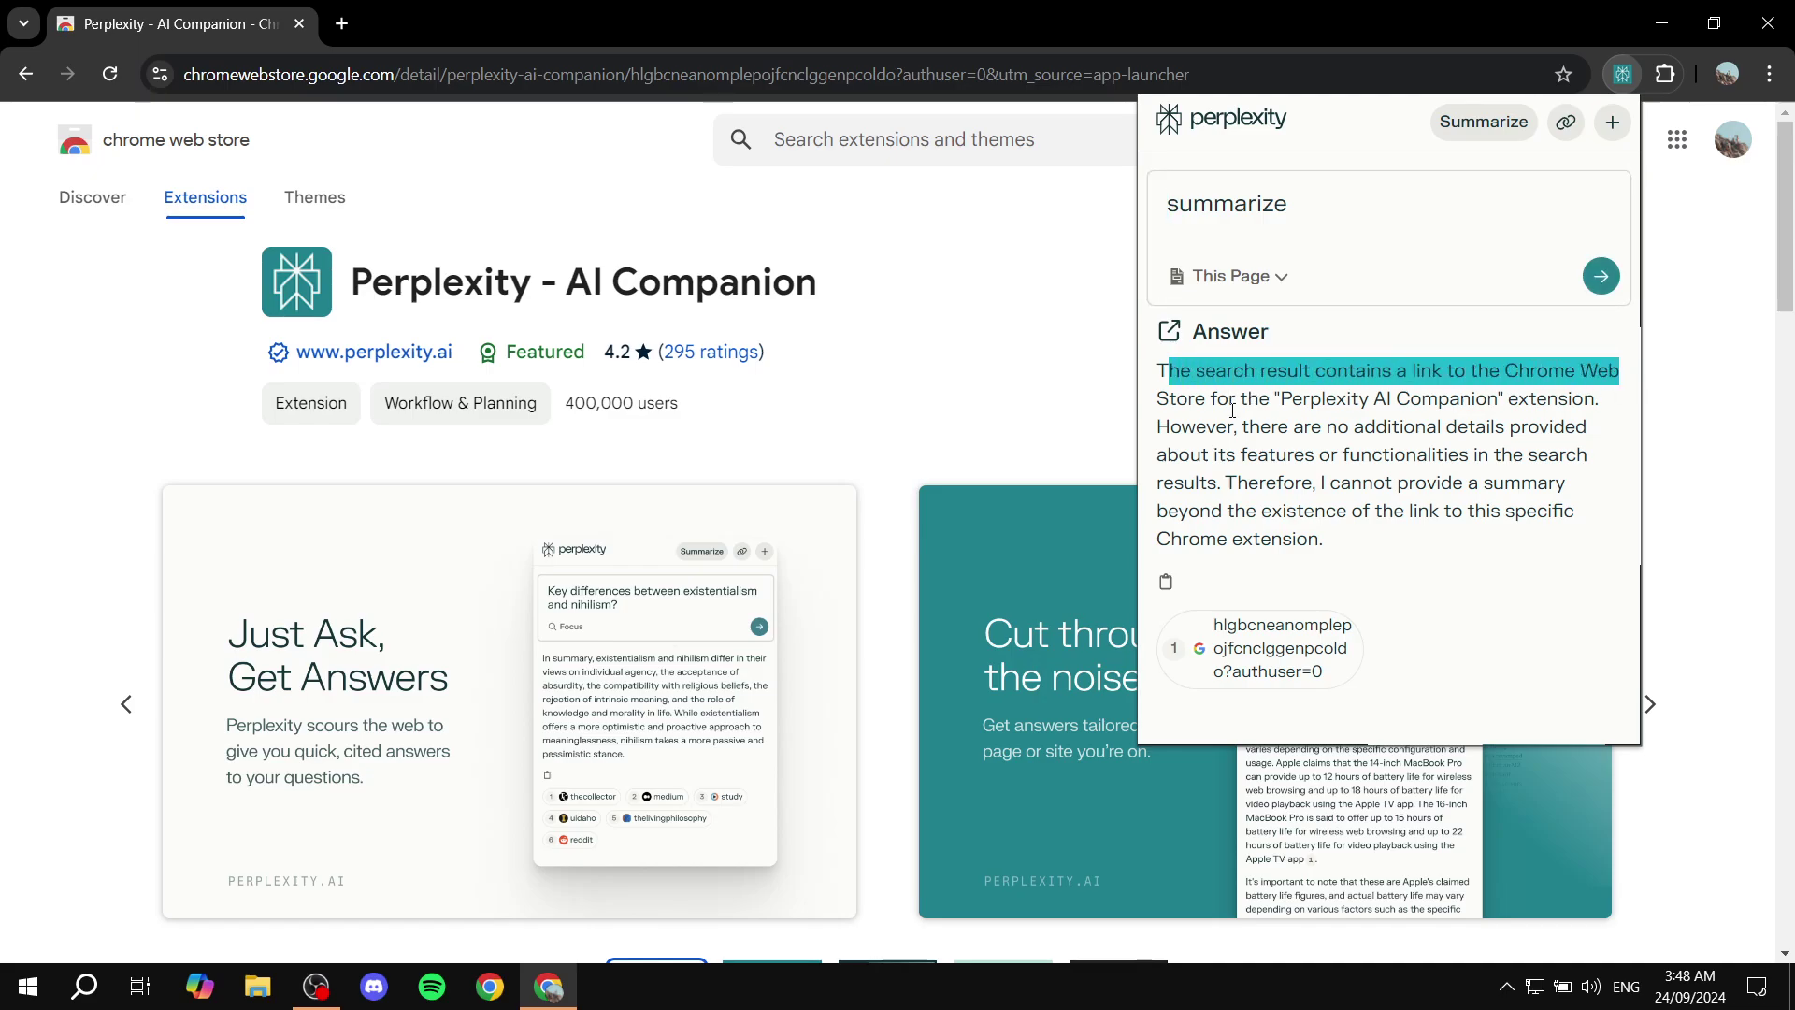
left_click(1225, 408)
left_click_drag(1161, 404, 1641, 379)
left_click(1442, 391)
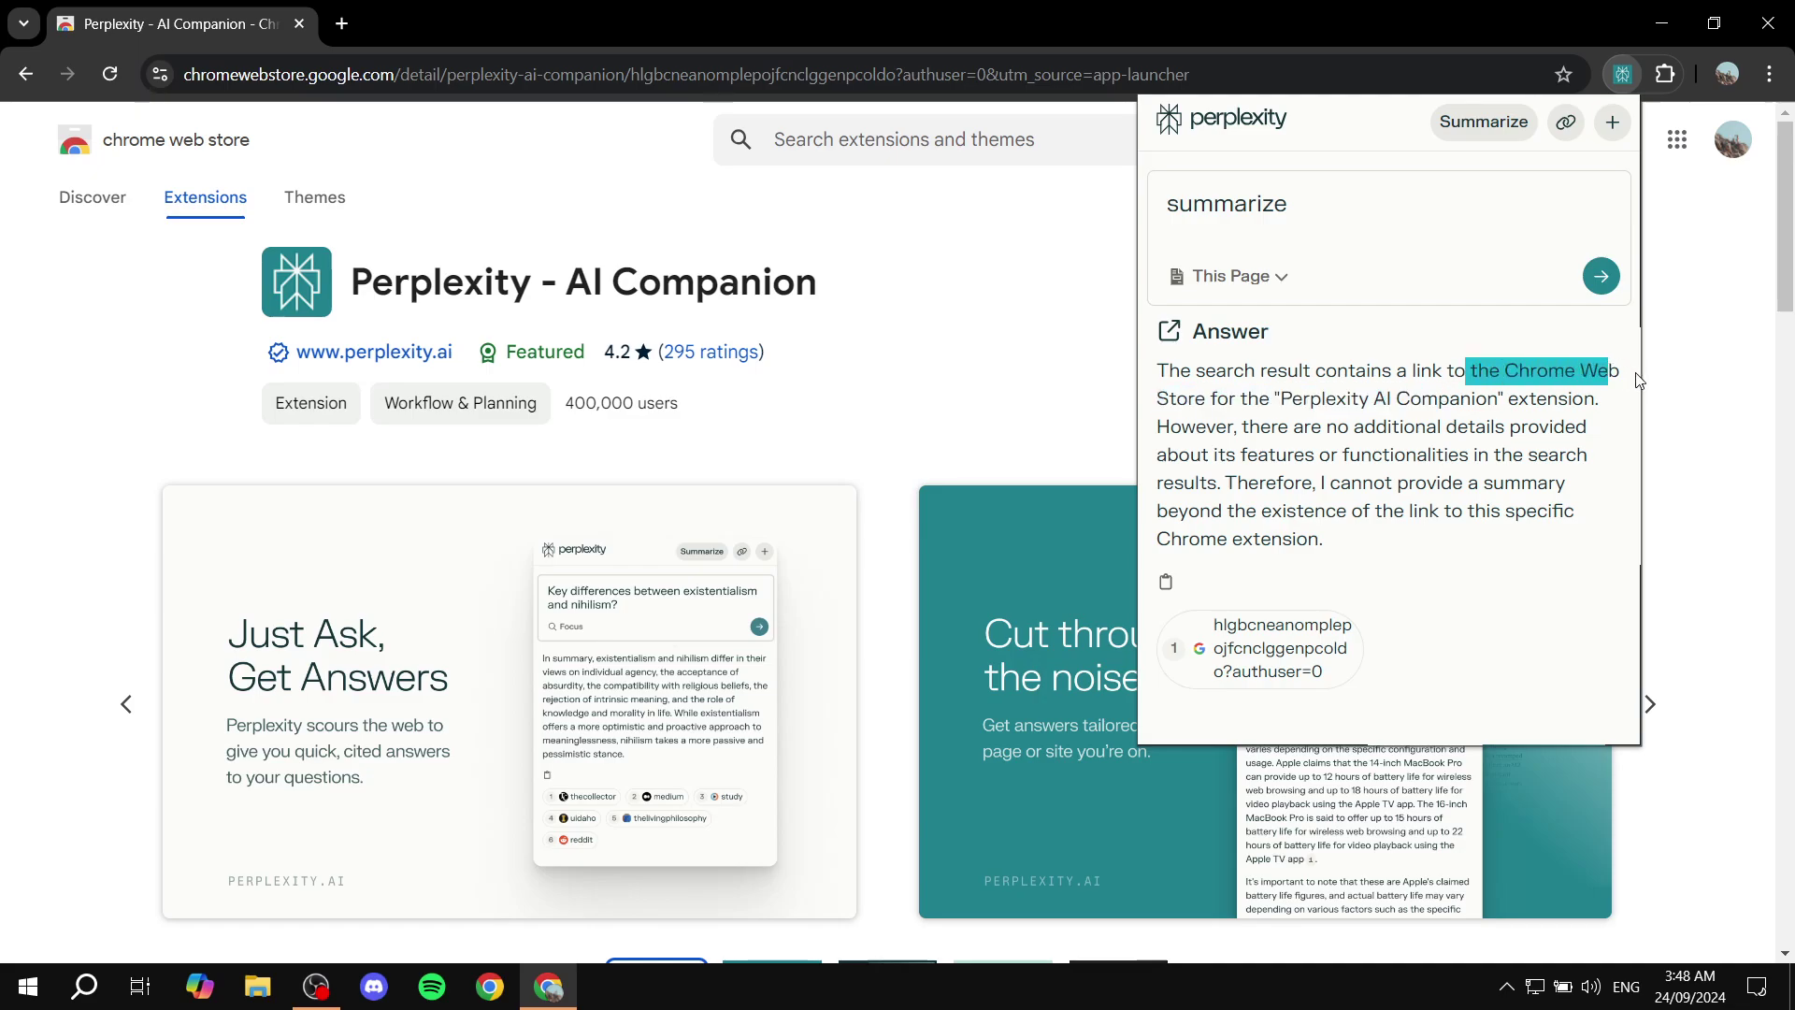
left_click(1605, 411)
left_click_drag(1281, 409, 1530, 404)
left_click(1558, 449)
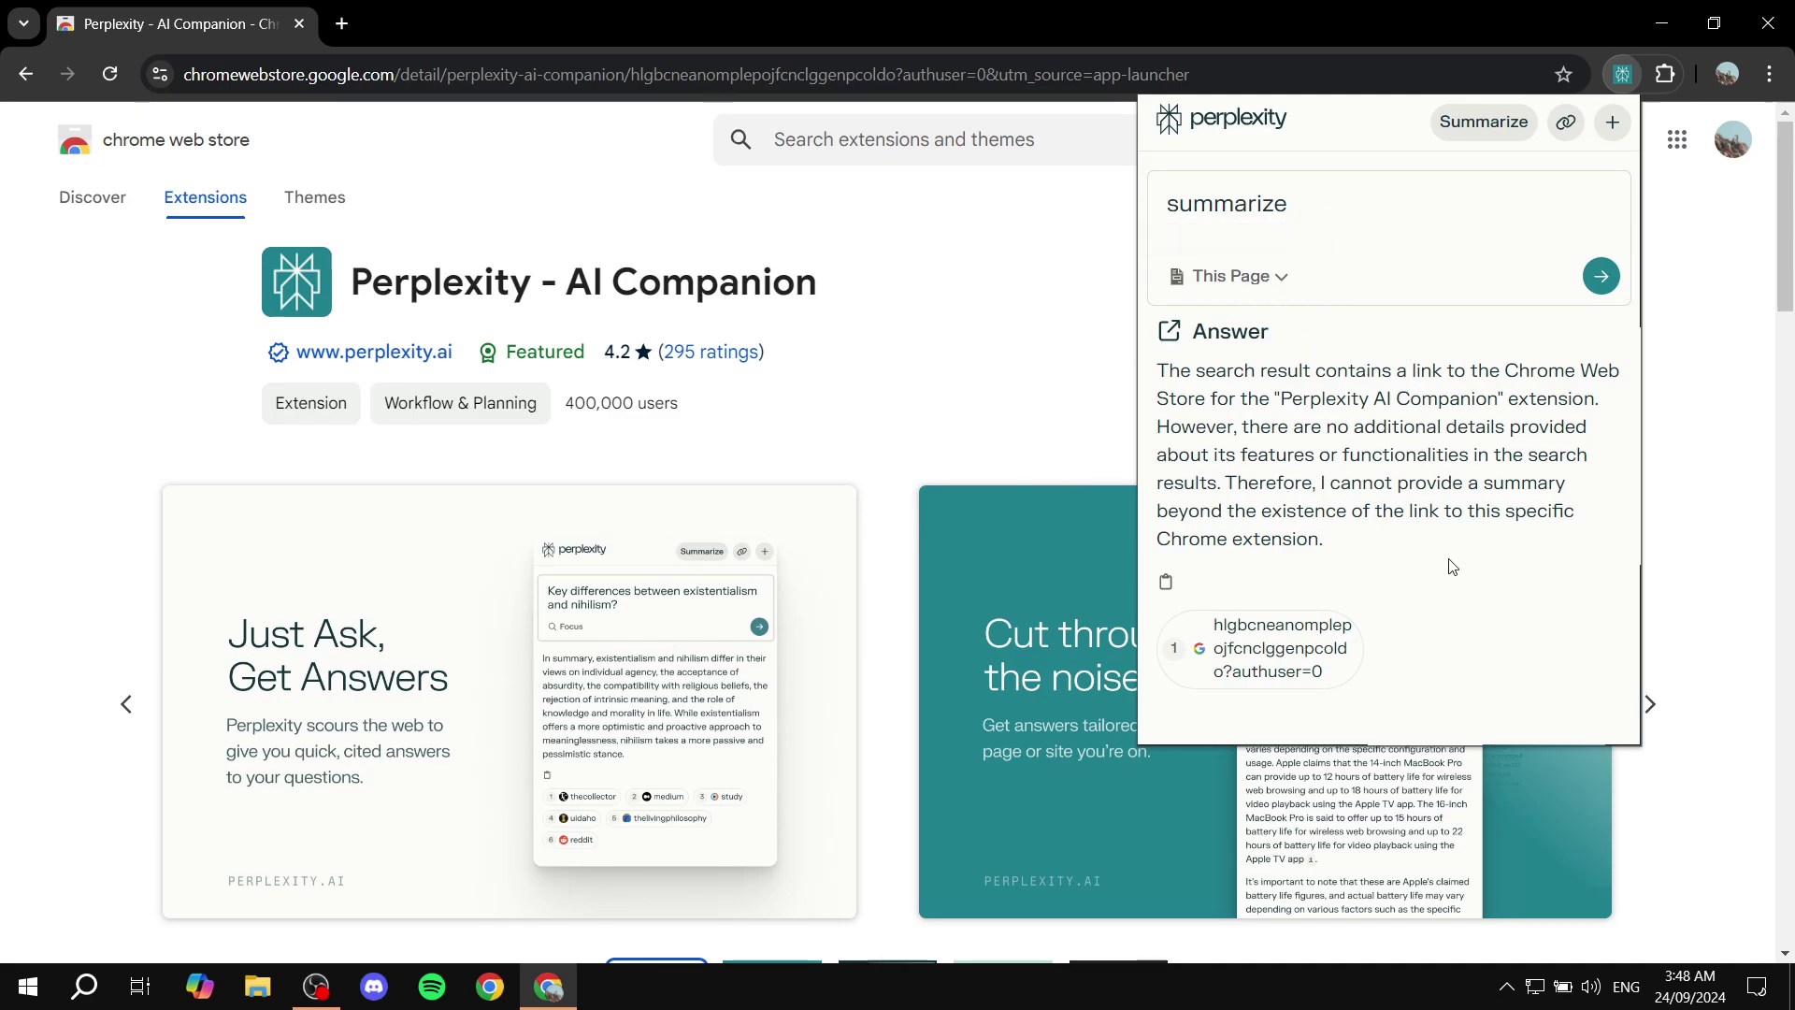
left_click(1029, 288)
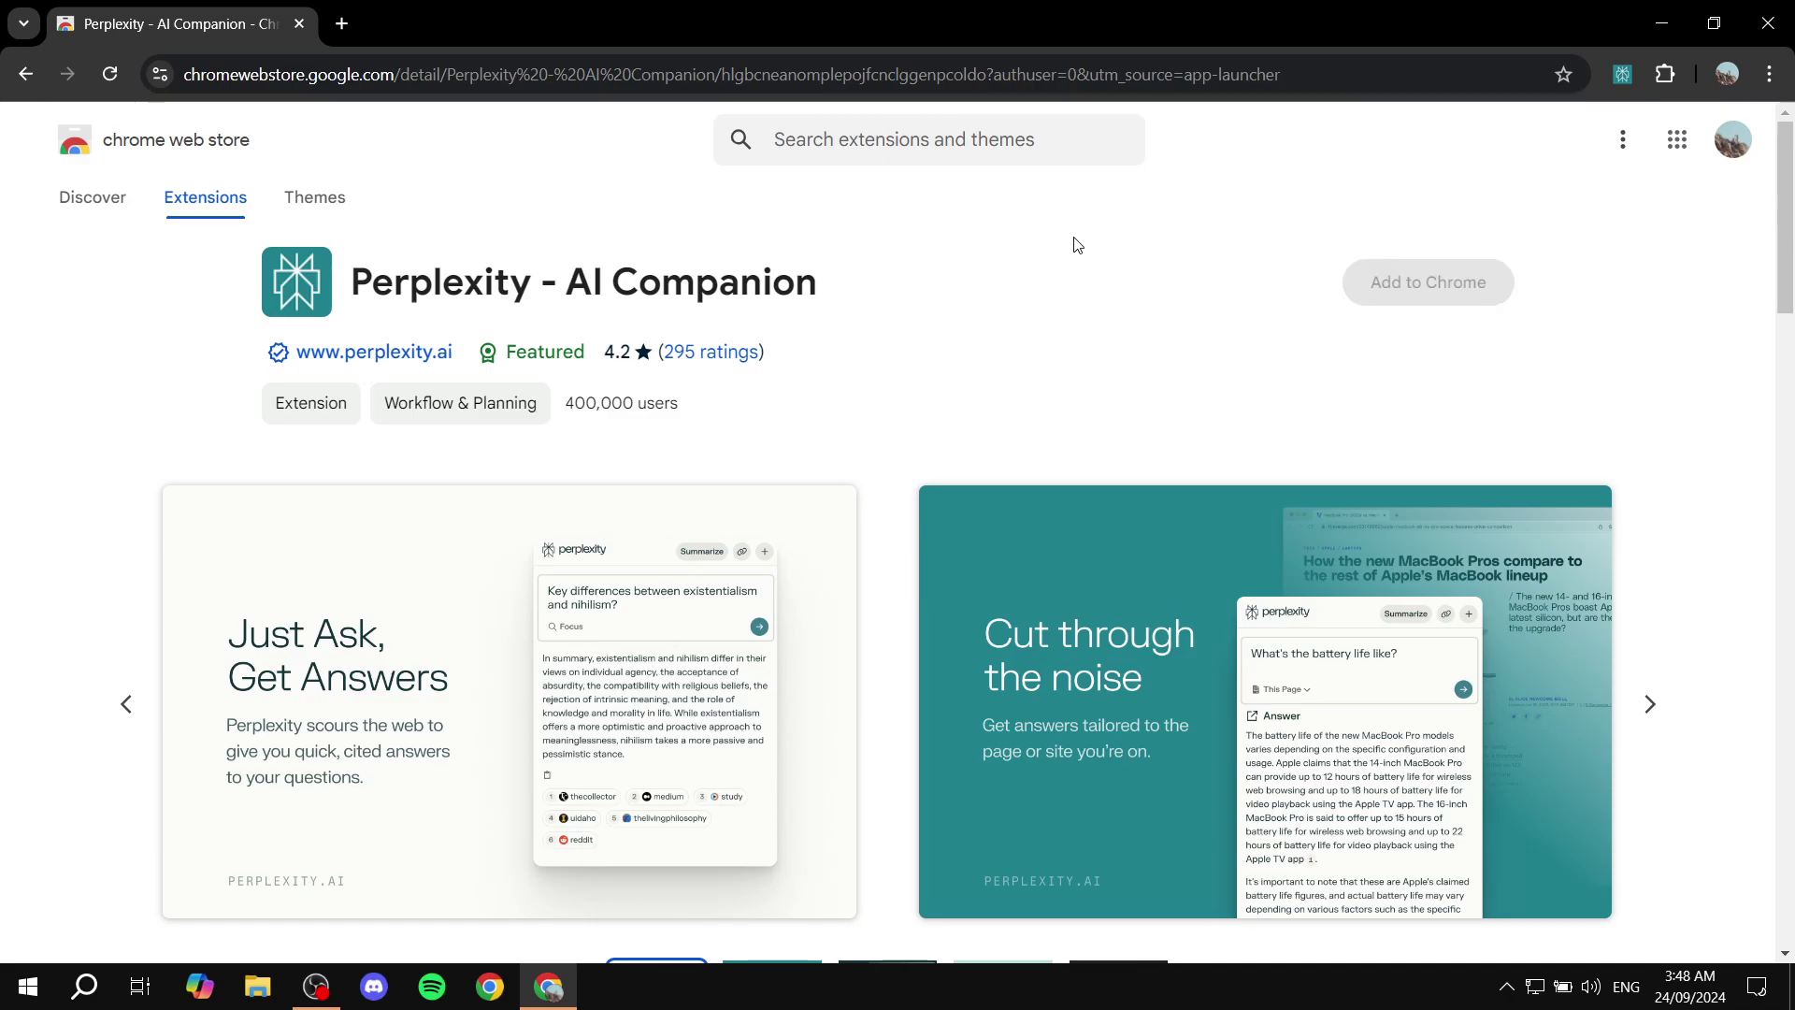